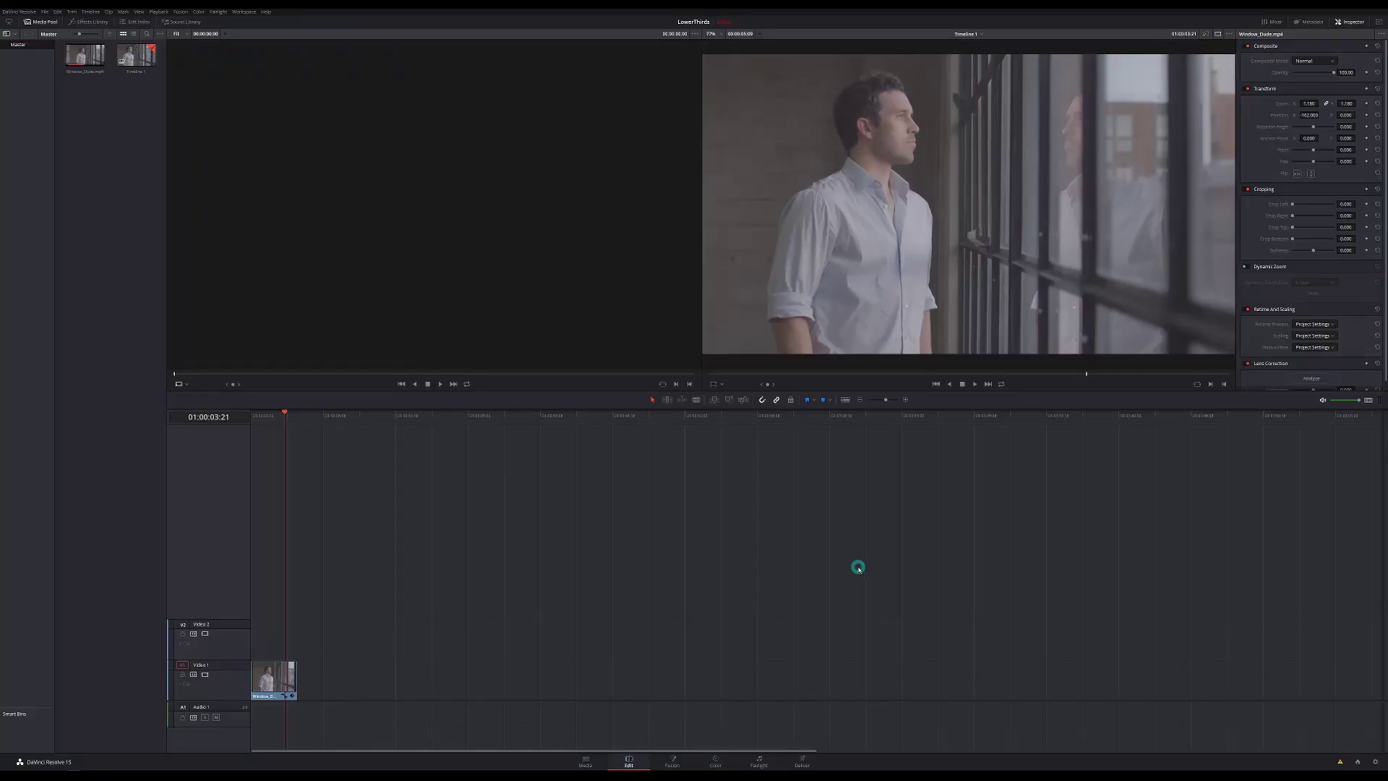
Preview the Window_Dude.mp4 clip by playing it from near the start, then stop playback
left_click(263, 415)
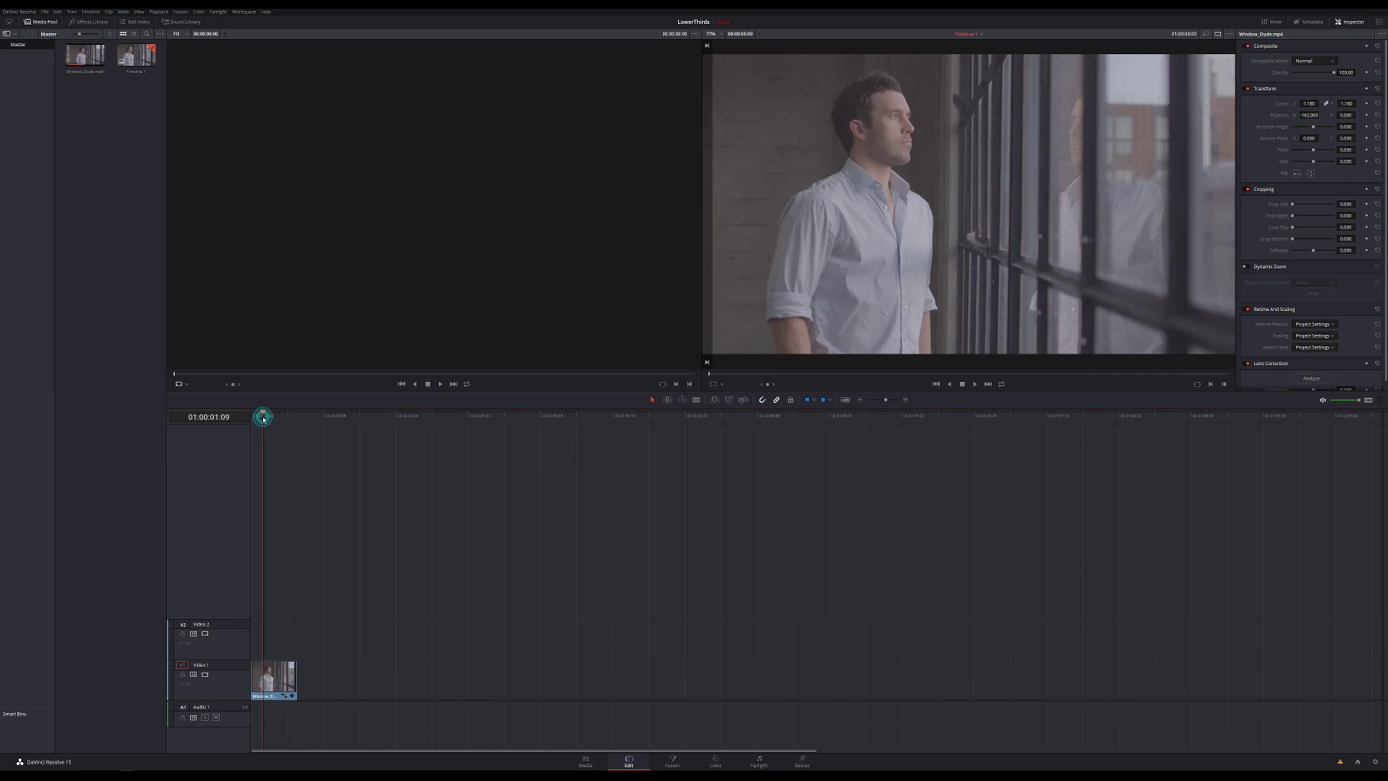
key("space")
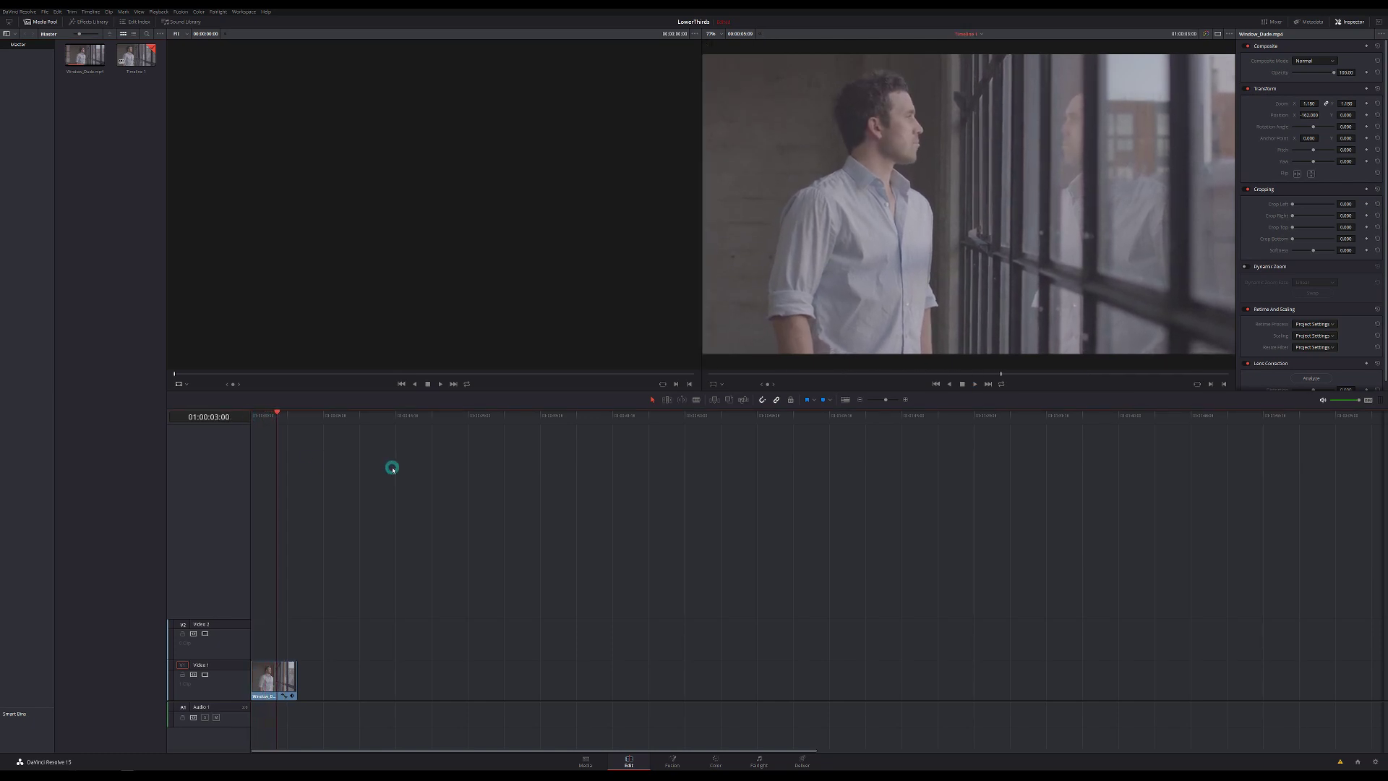
key("Home")
key("space")
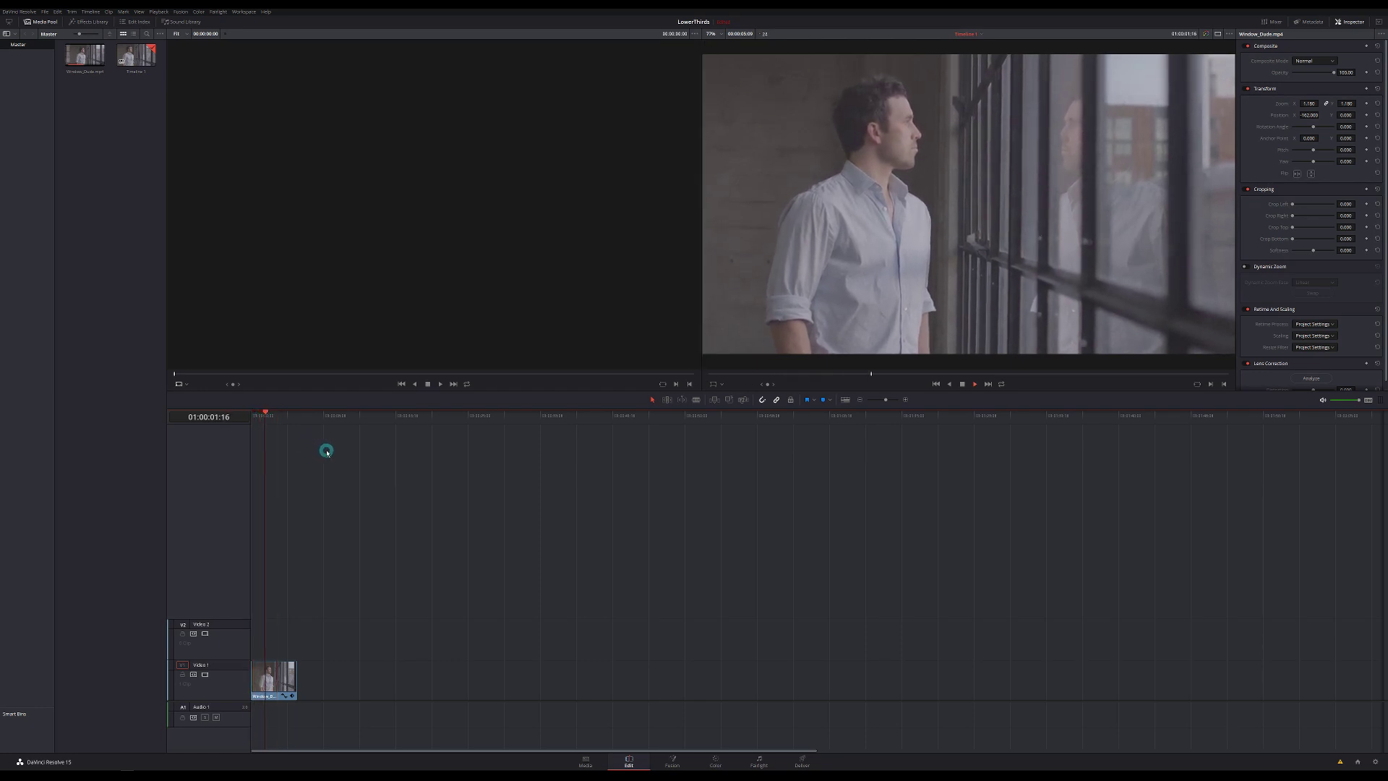
key("space")
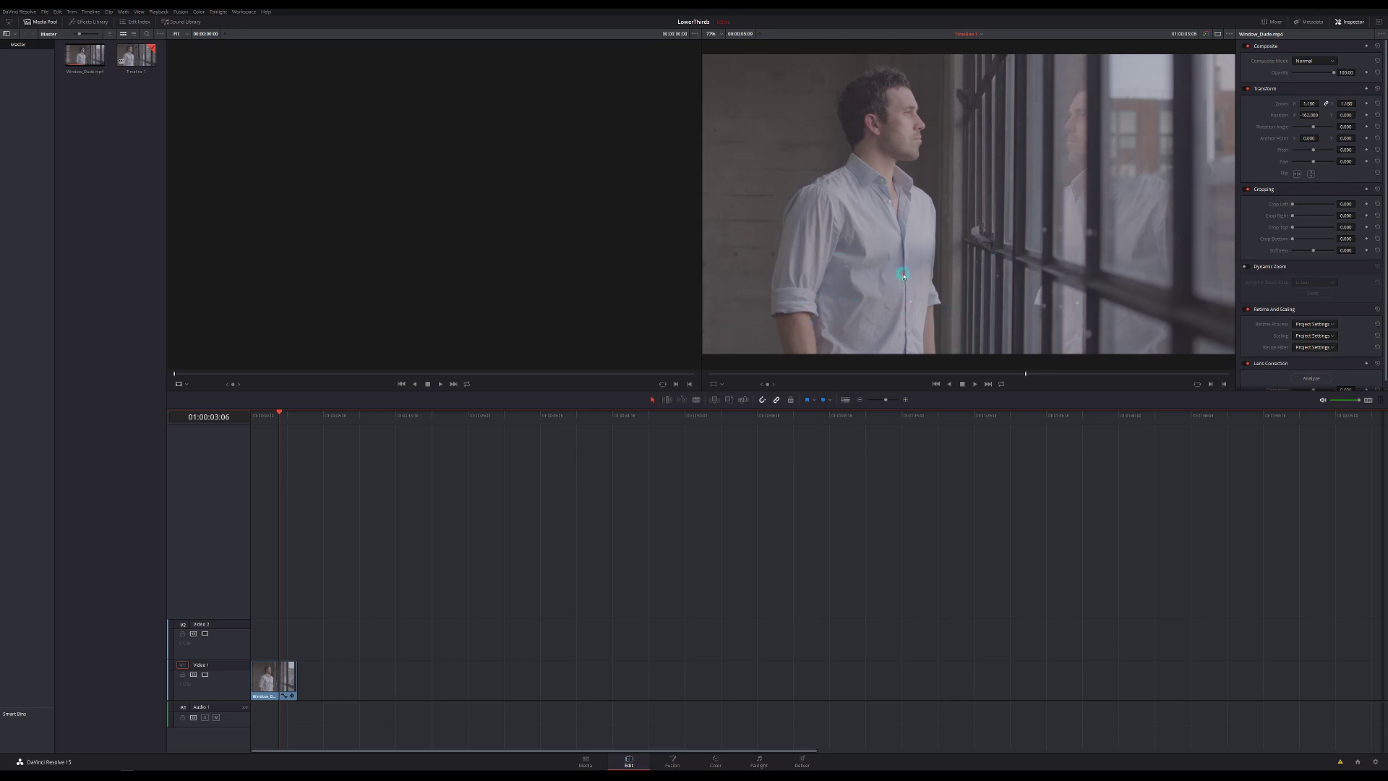
left_click(674, 762)
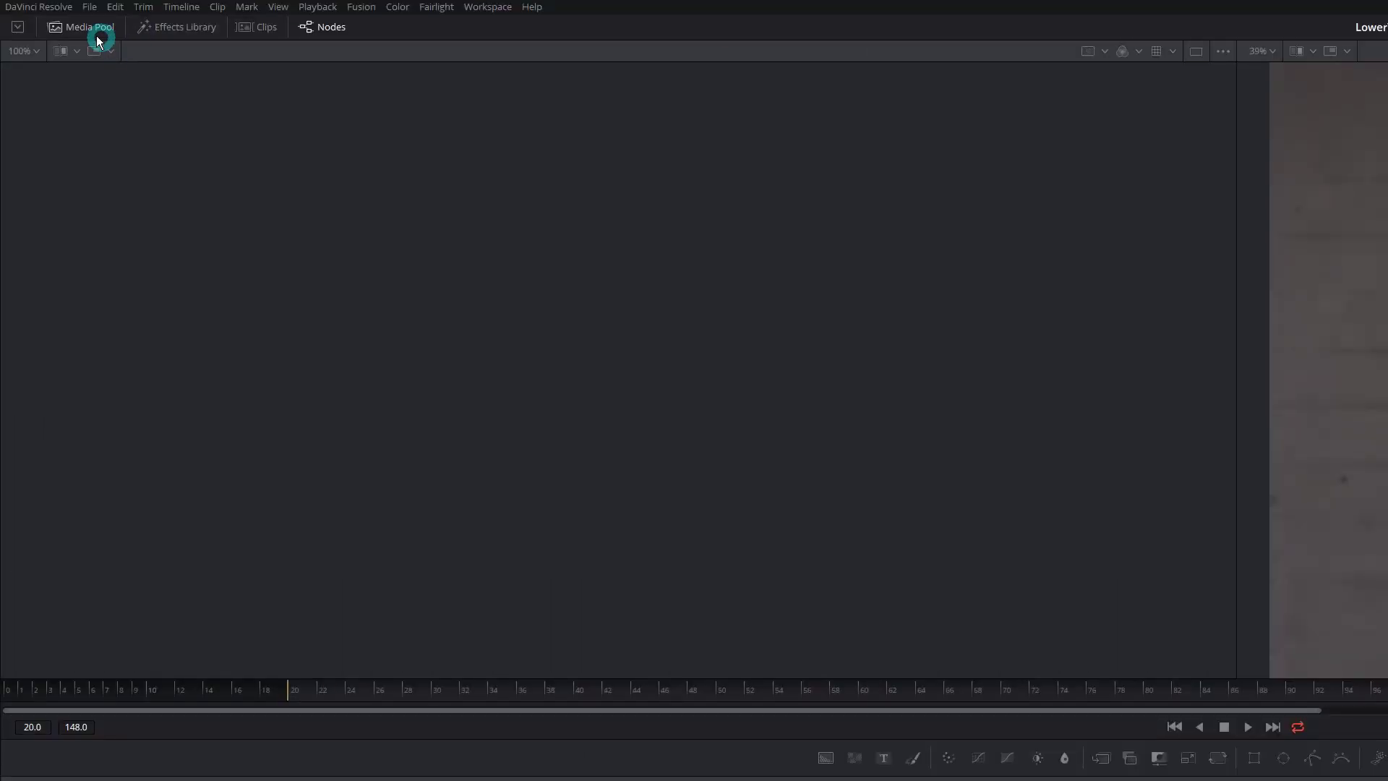
left_click(86, 31)
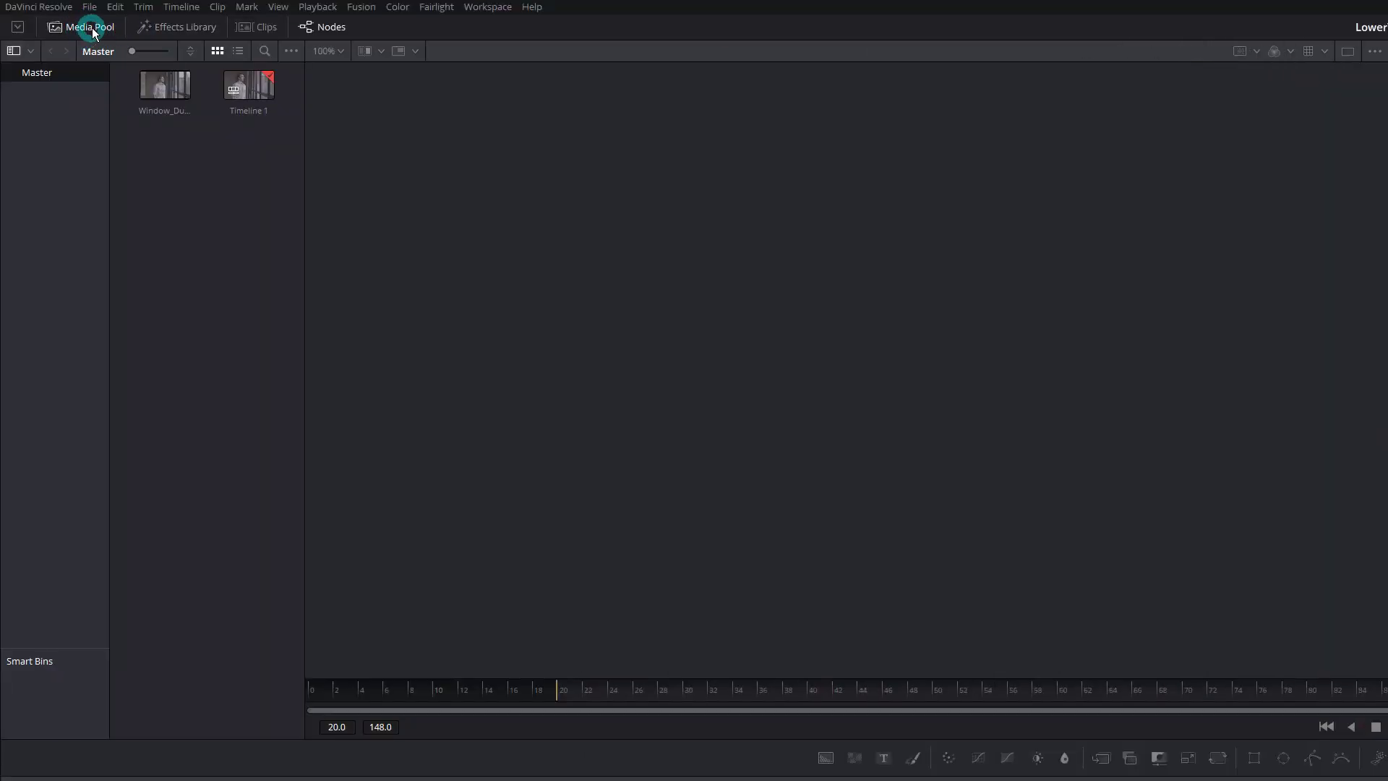
left_click(92, 28)
left_click(160, 29)
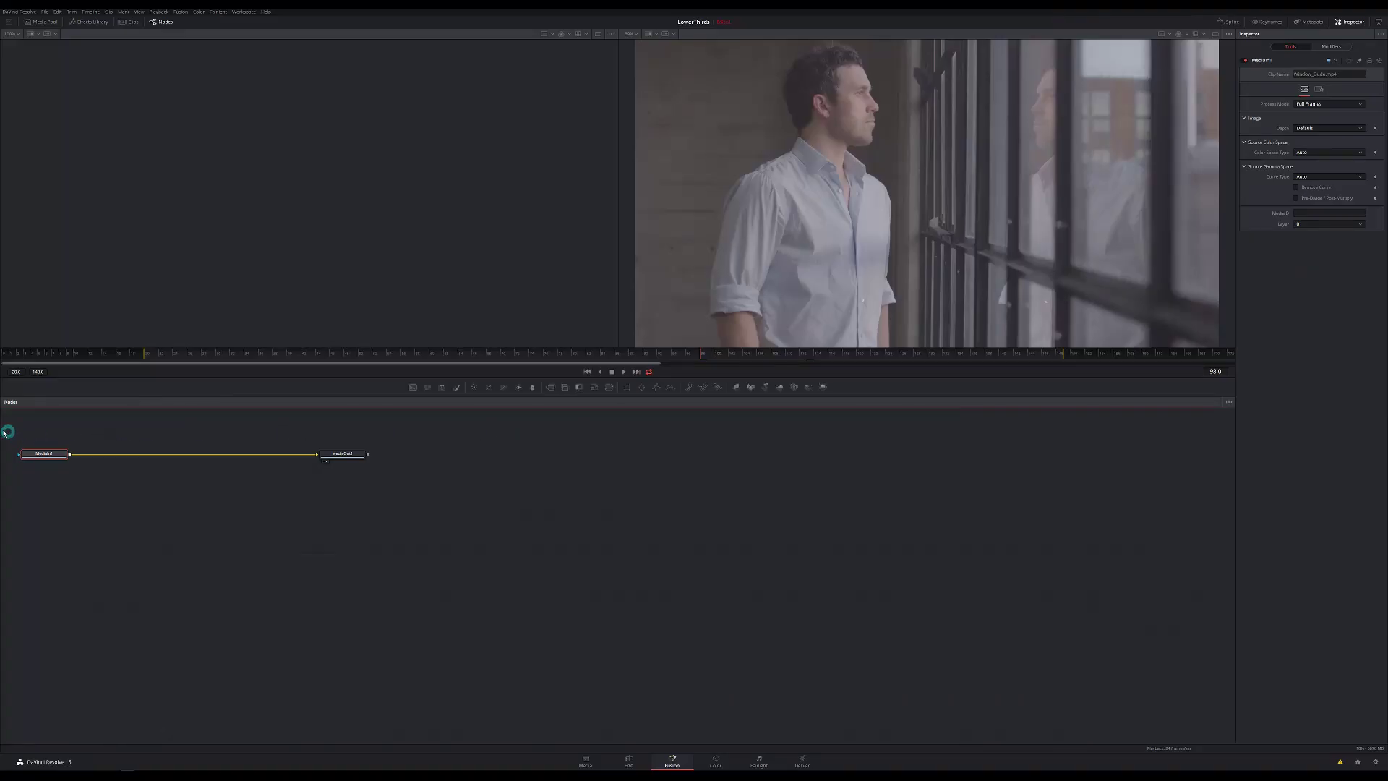
left_click_drag(13, 425, 1166, 710)
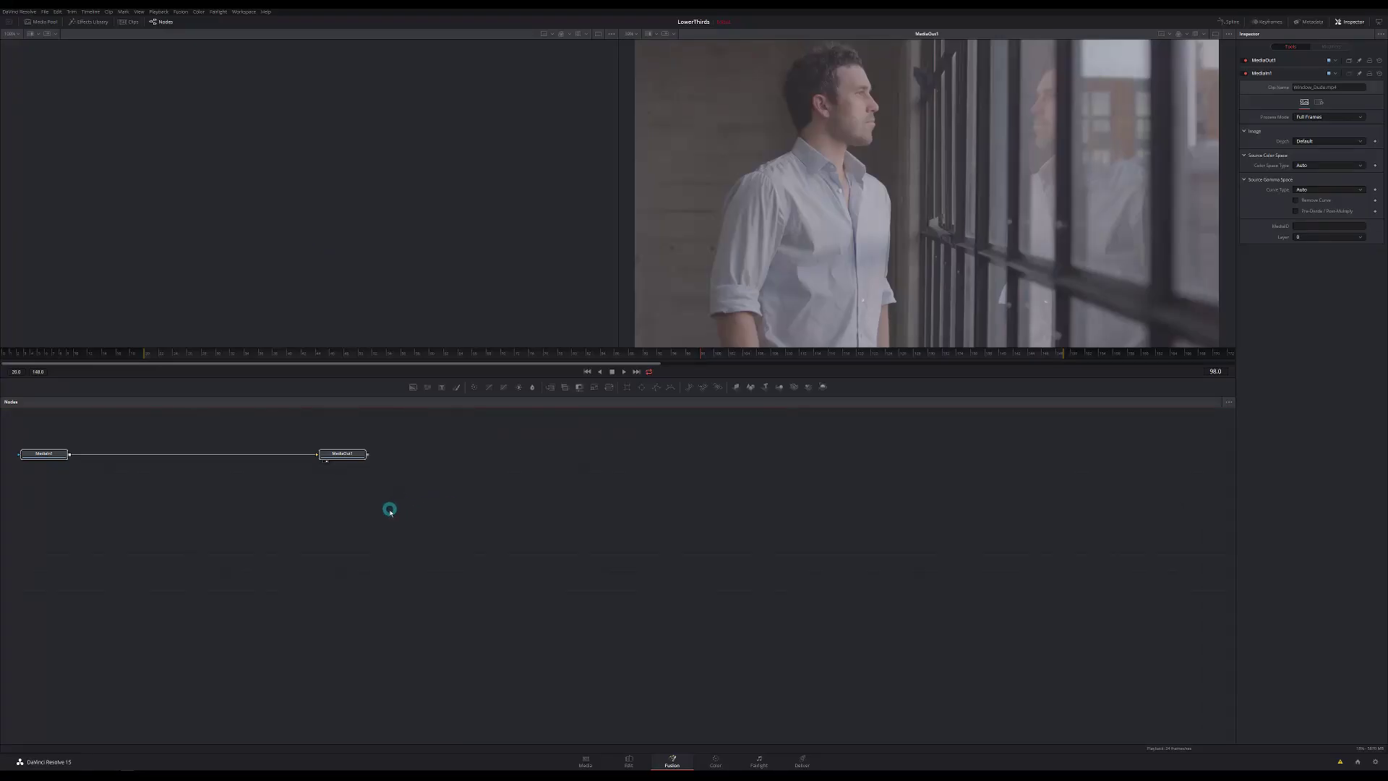
left_click(171, 502)
left_click_drag(414, 500, 518, 521)
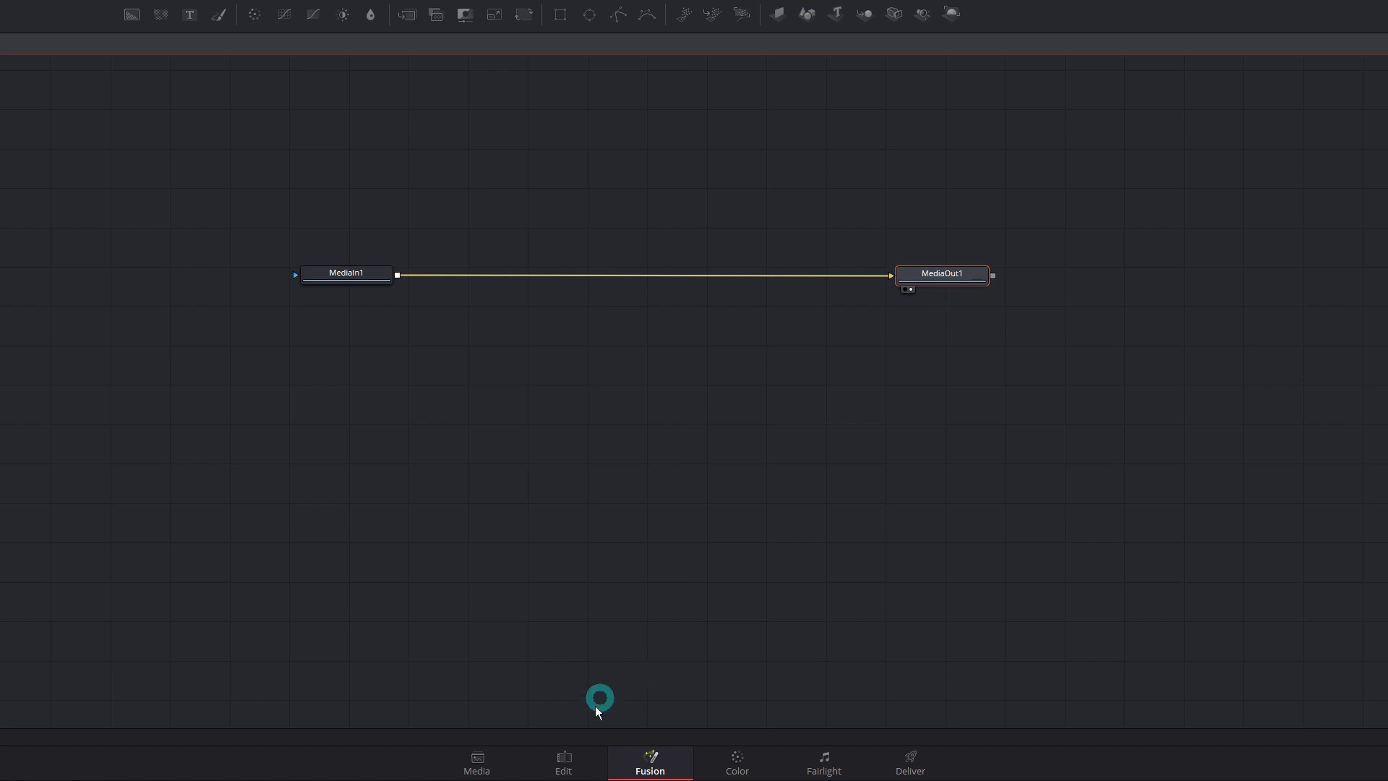
left_click(562, 768)
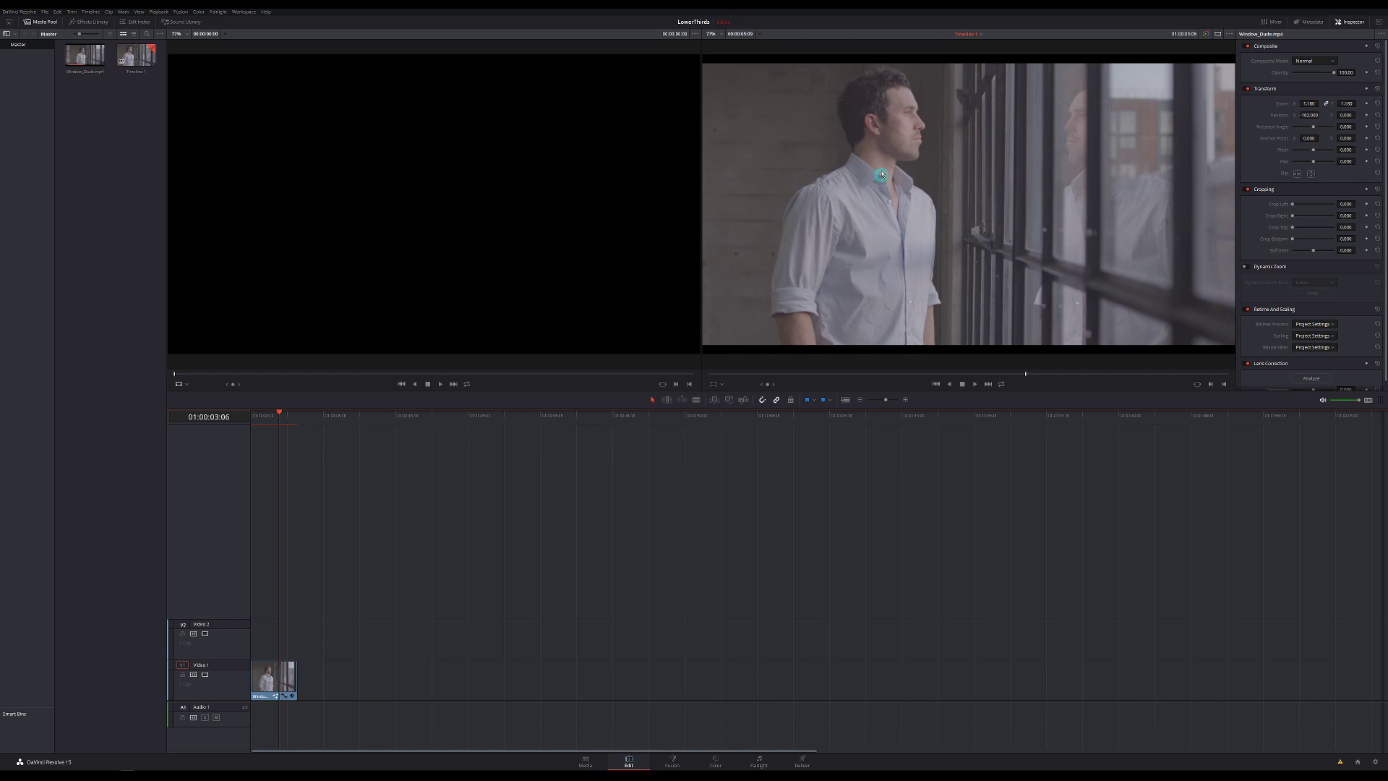
key("shift+5")
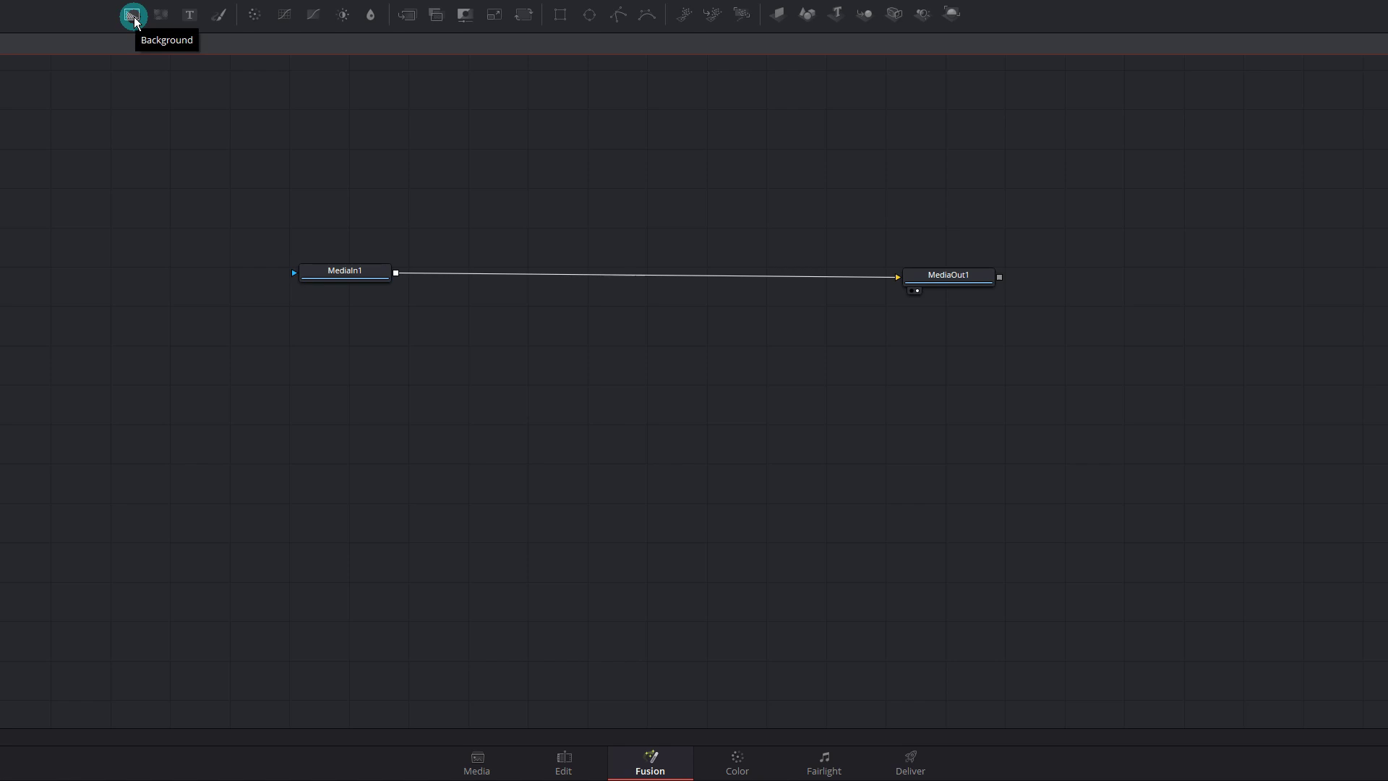
Add a Background1 generator node and place it above the MediaIn1–MediaOut1 chain
left_click_drag(134, 20, 525, 166)
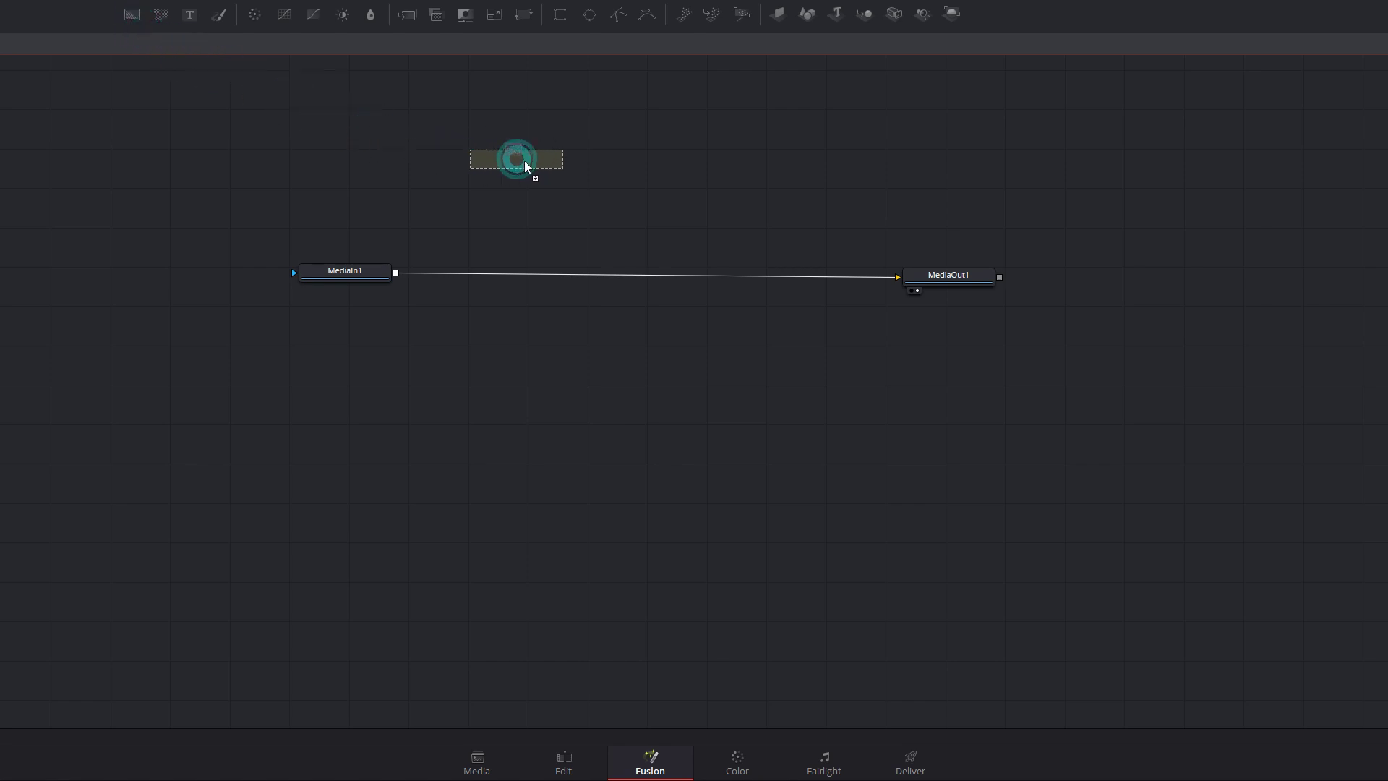
left_click_drag(626, 190, 644, 191)
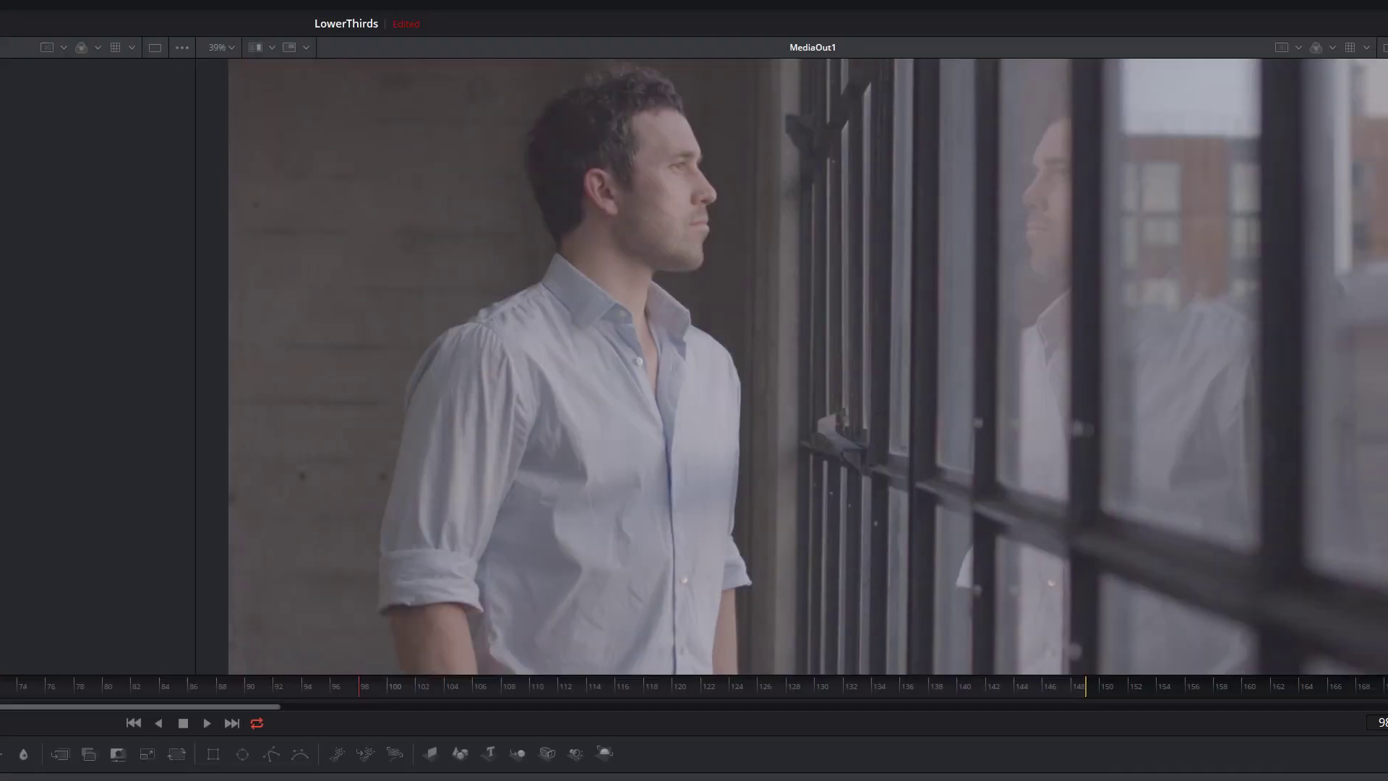
left_click(679, 470)
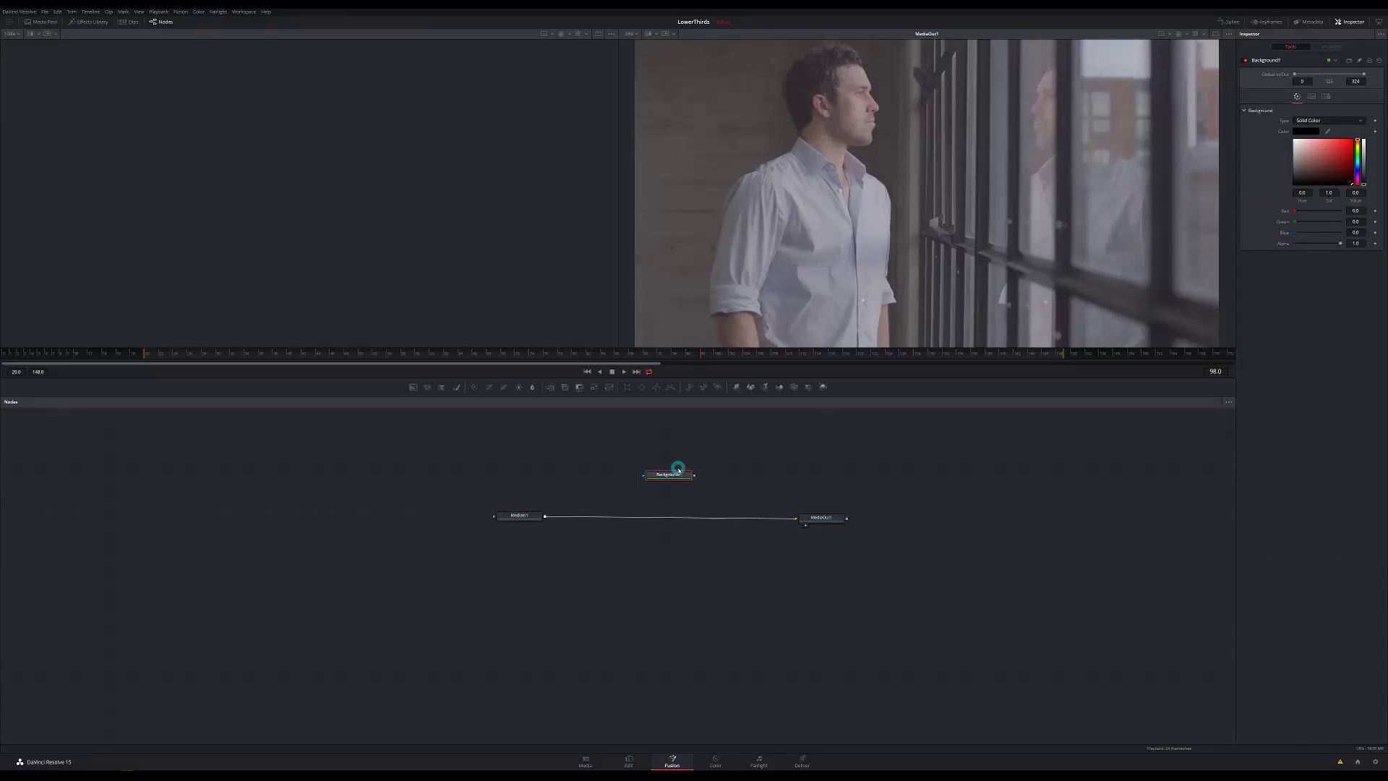
left_click(706, 484)
left_click_drag(710, 492, 627, 458)
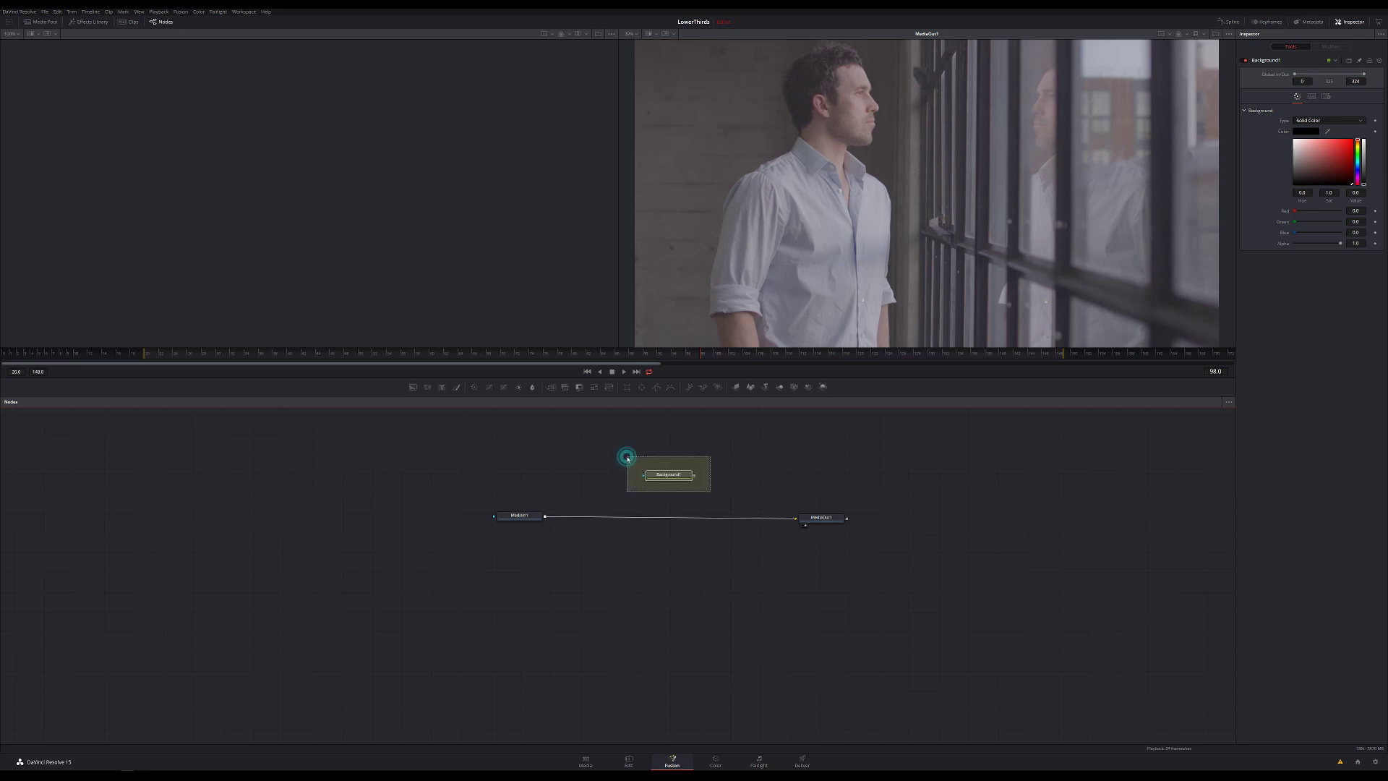
Inspect the MediaIn1–MediaOut1 link and both nodes, then reselect Background1
left_click(750, 487)
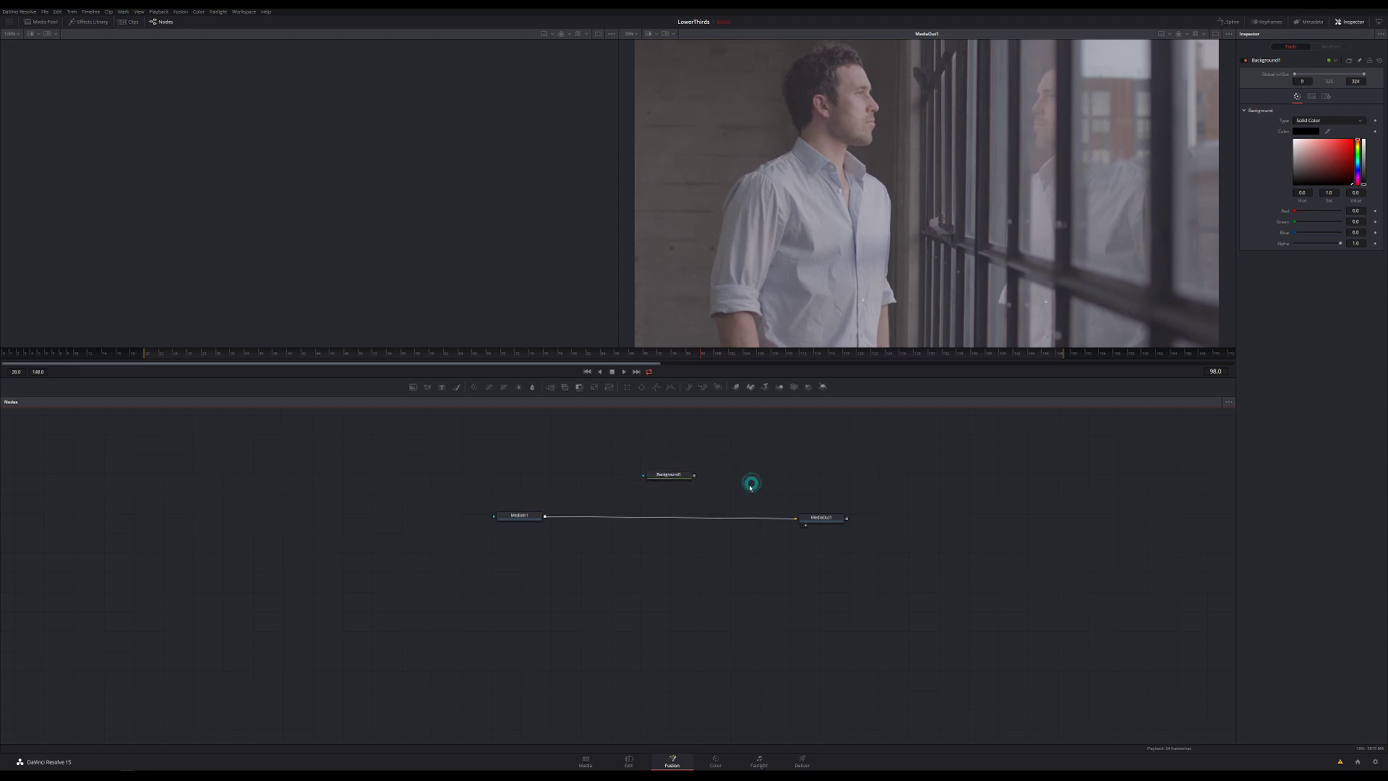
left_click(616, 516)
left_click(523, 524)
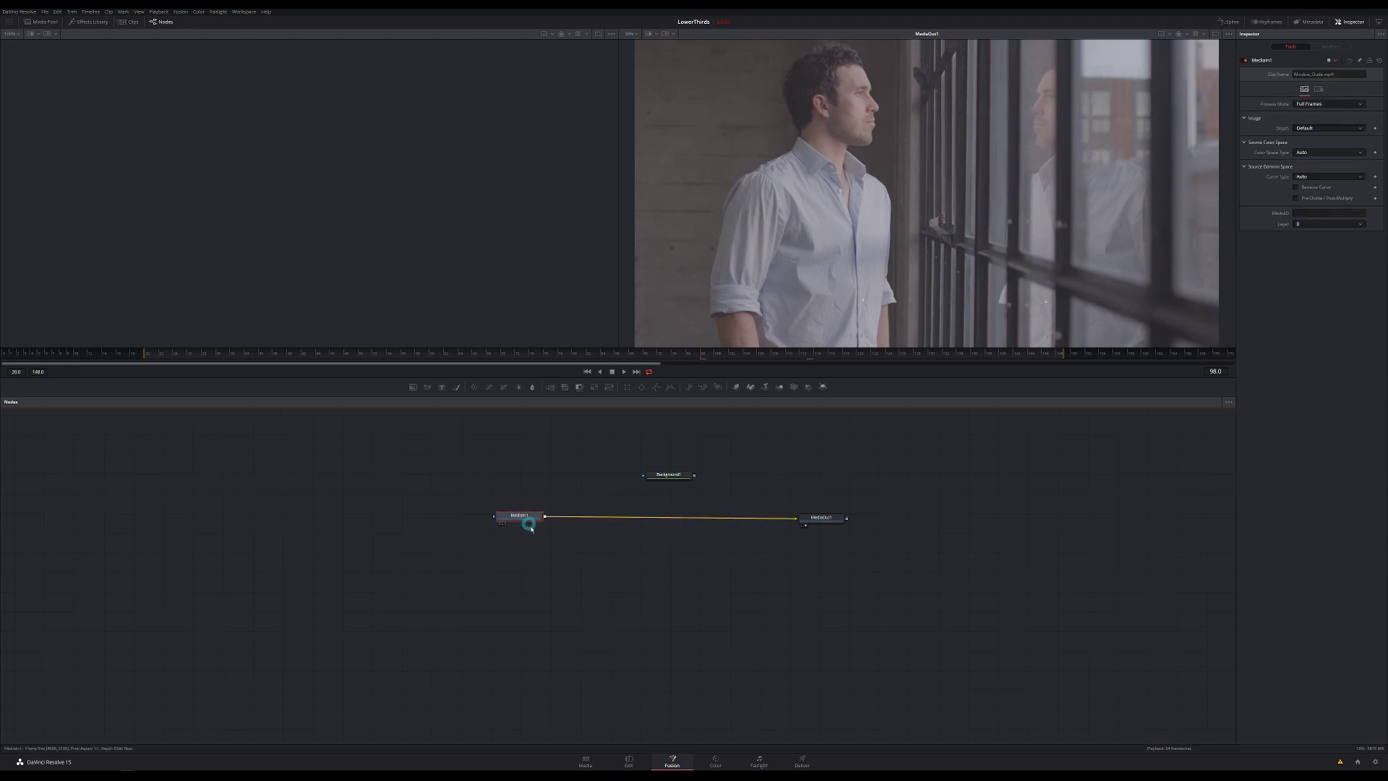
left_click(835, 522)
left_click(691, 480)
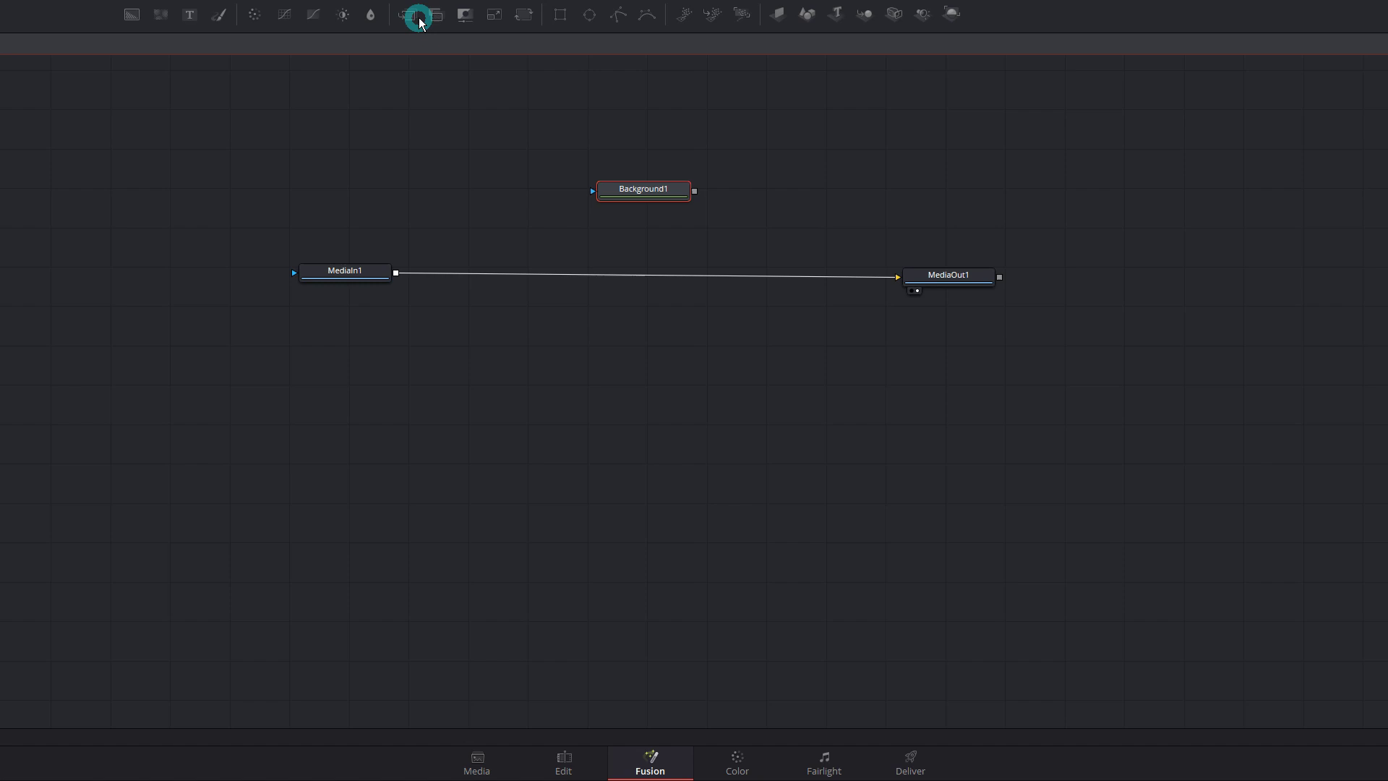
Add a Merge1 node and position Background1 beside it
left_click_drag(409, 18, 425, 44)
left_click_drag(554, 110, 562, 115)
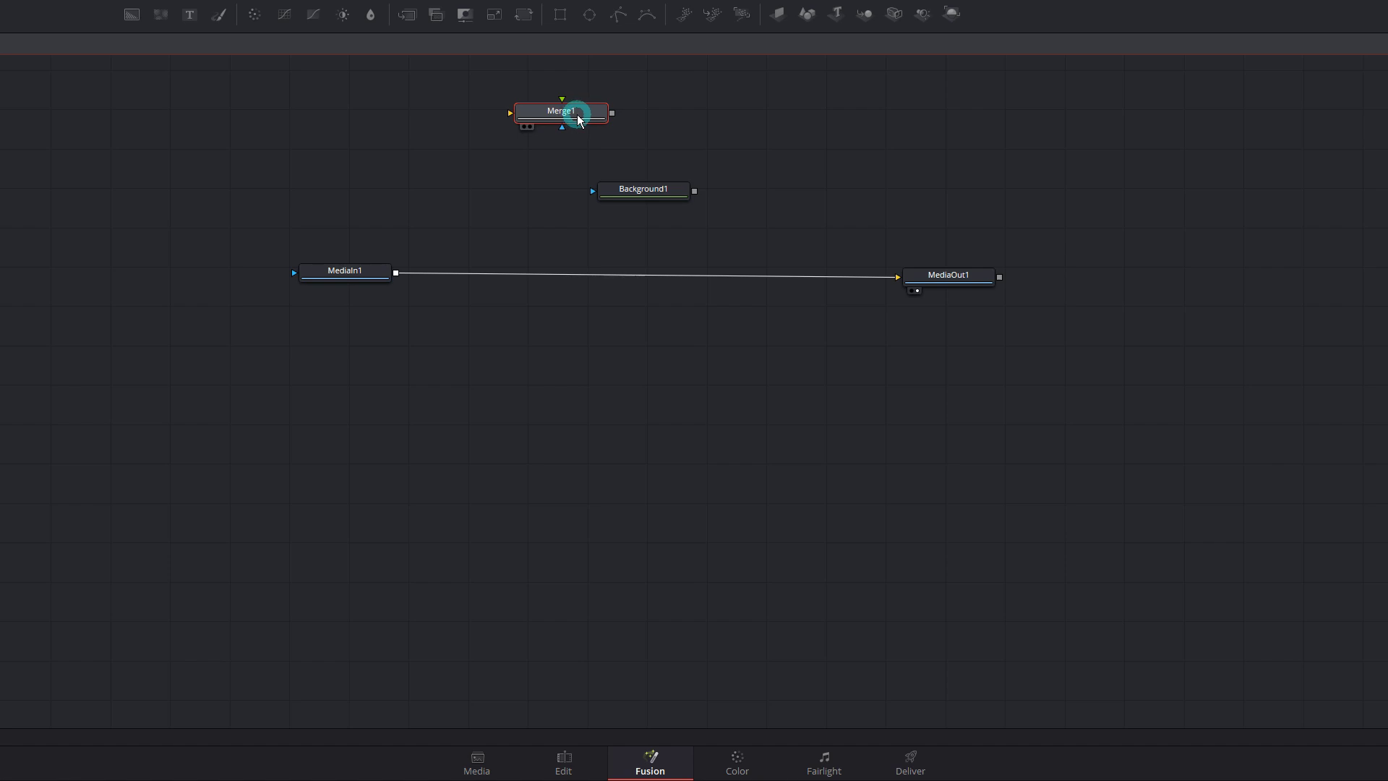
left_click_drag(578, 119, 583, 134)
left_click_drag(651, 189, 420, 139)
Replace the direct MediaIn1–MediaOut1 link with MediaIn1 → Merge1, aligning the three nodes in a row
left_click(357, 274)
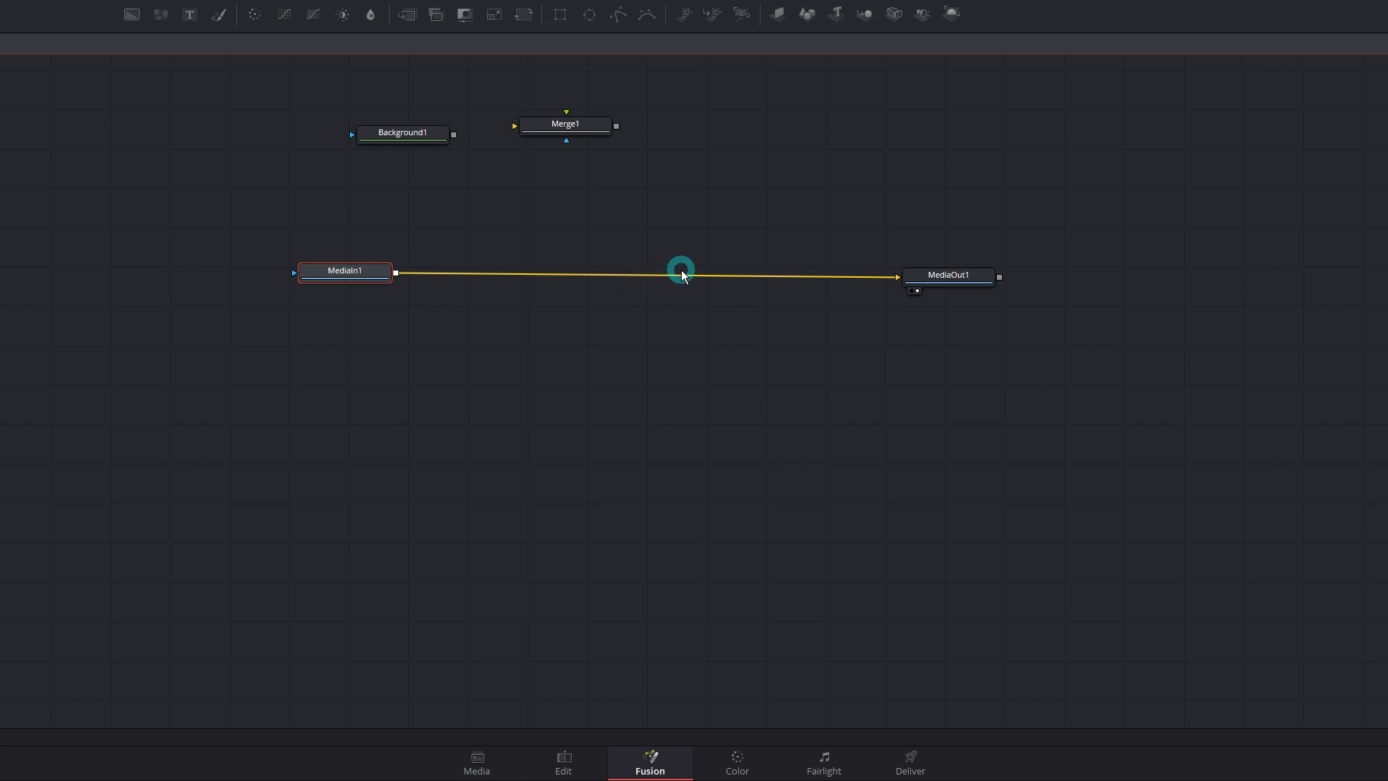
left_click(756, 279)
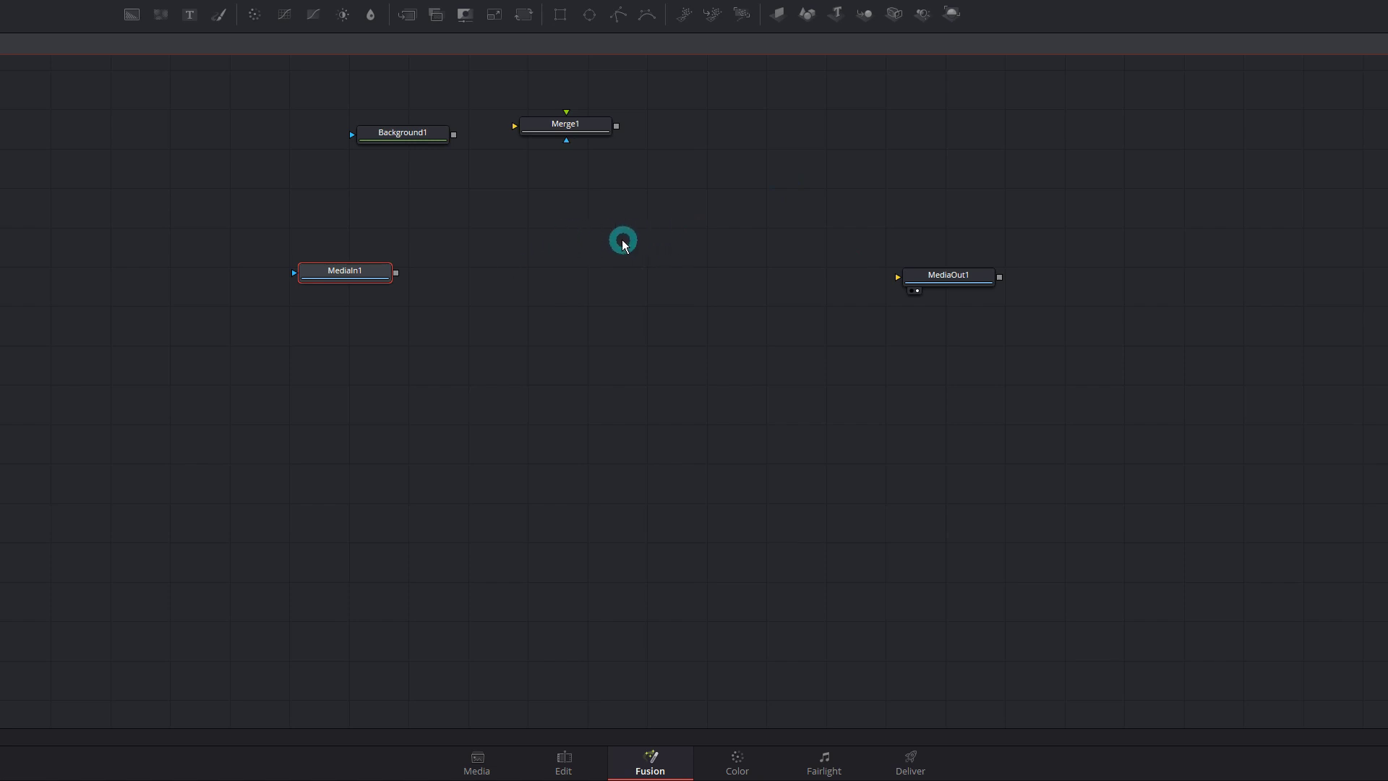
left_click_drag(395, 272, 939, 282)
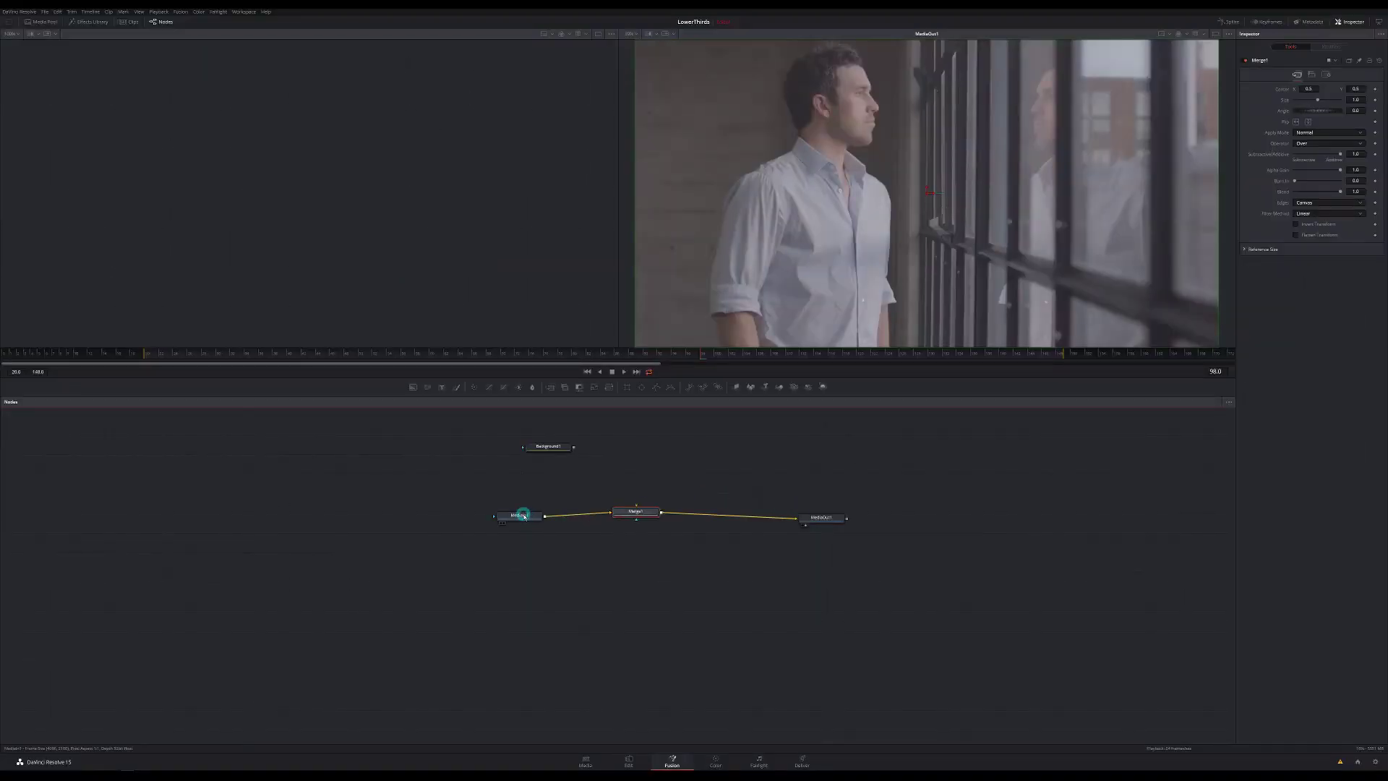
left_click_drag(524, 516, 527, 515)
left_click_drag(639, 511, 643, 512)
left_click_drag(822, 520, 817, 516)
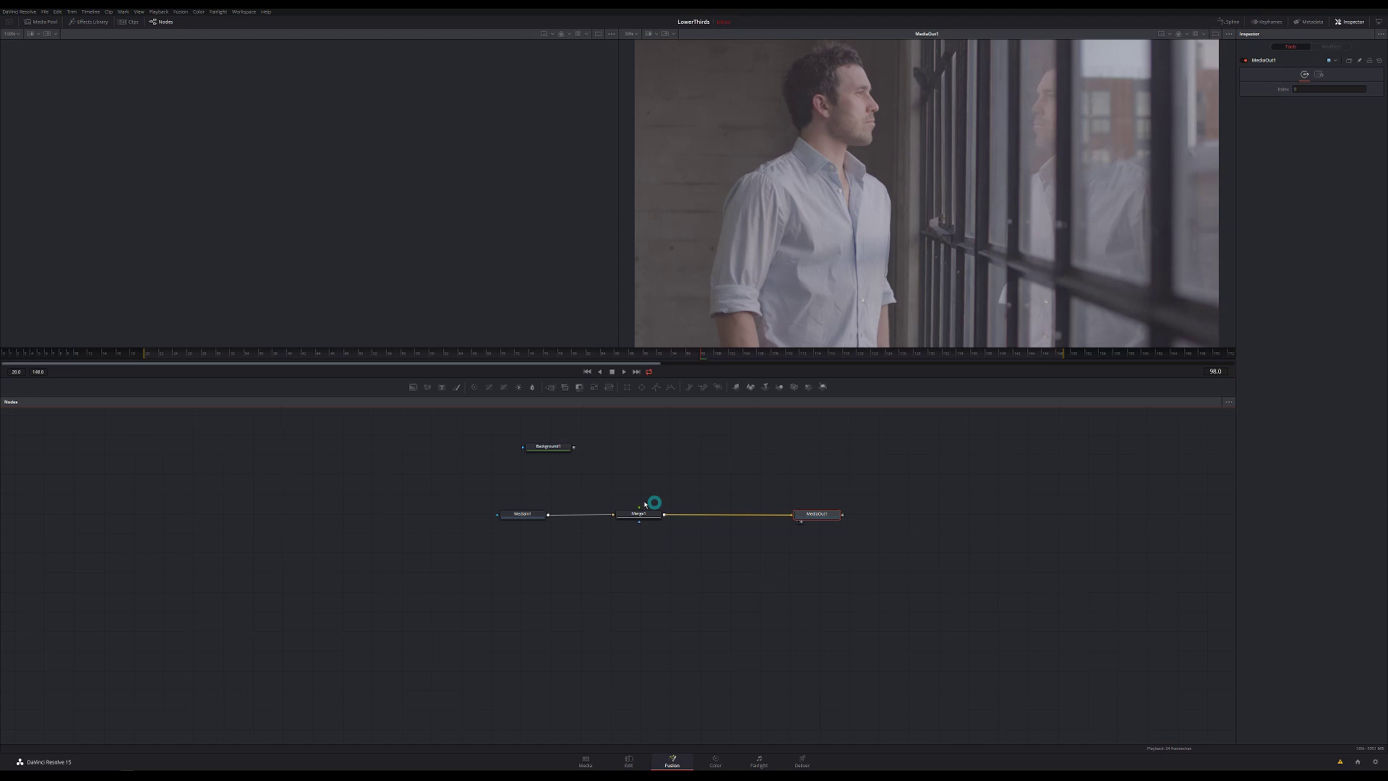
Wire Background1's output into Merge1's foreground input
left_click(546, 452)
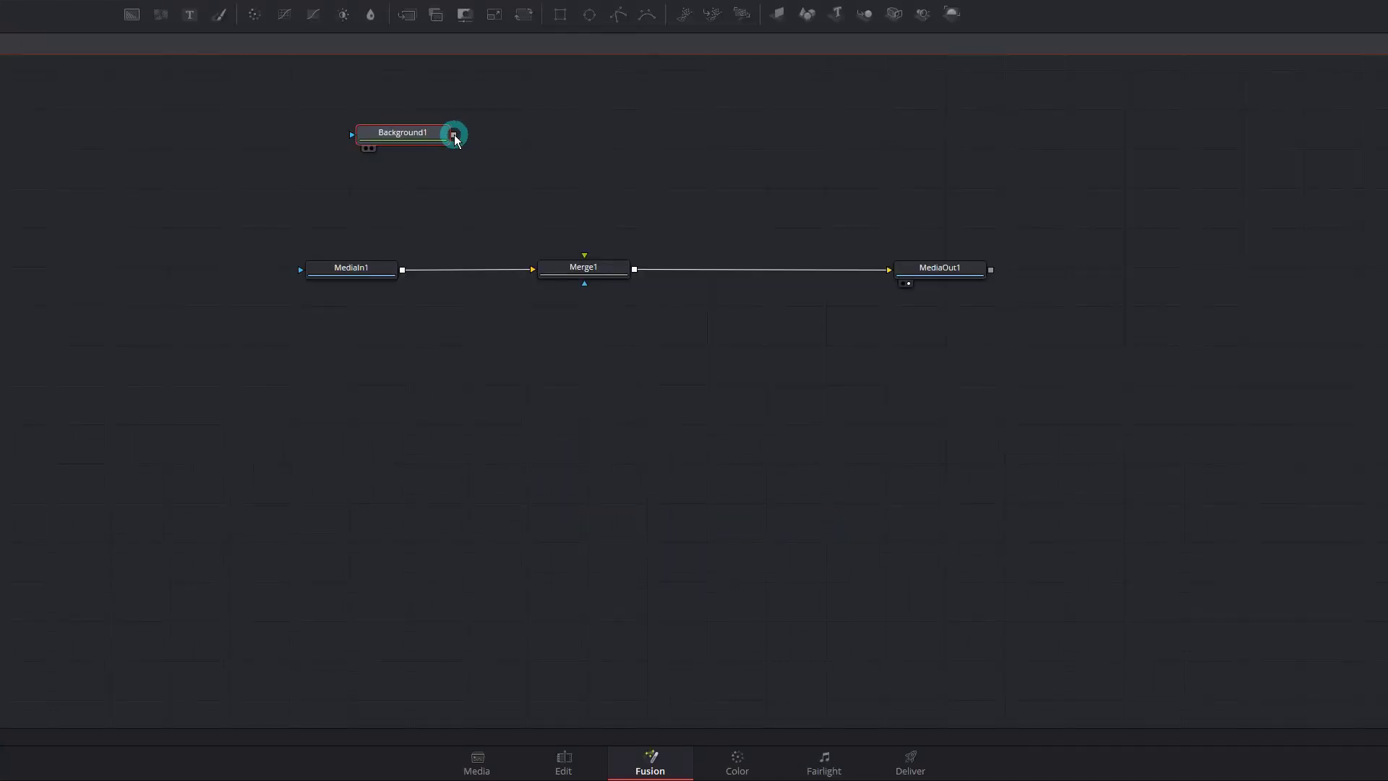
left_click_drag(574, 447, 612, 434)
left_click_drag(532, 109, 593, 269)
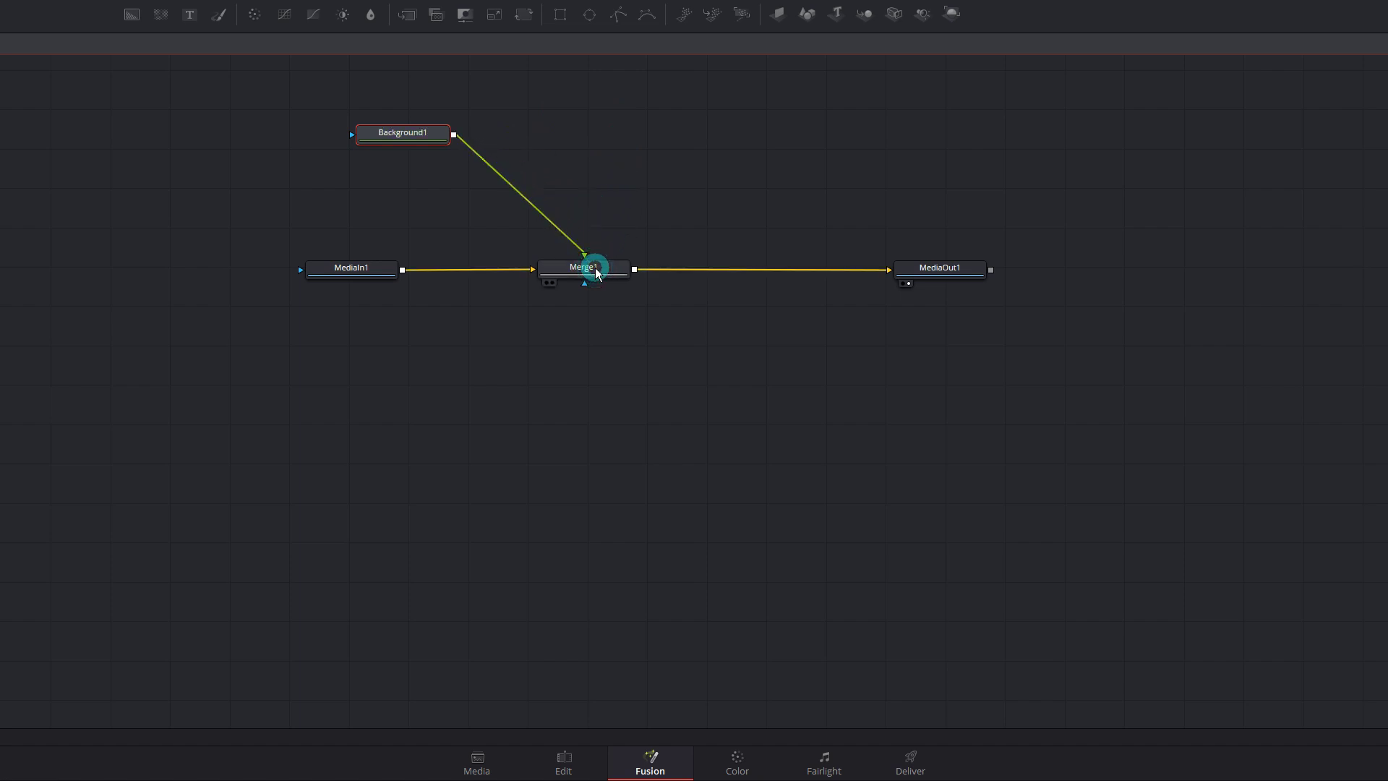
left_click(567, 211)
left_click(562, 253)
Toggle Merge1's selection to view the solid black composite output
left_click(584, 272)
left_click(579, 253)
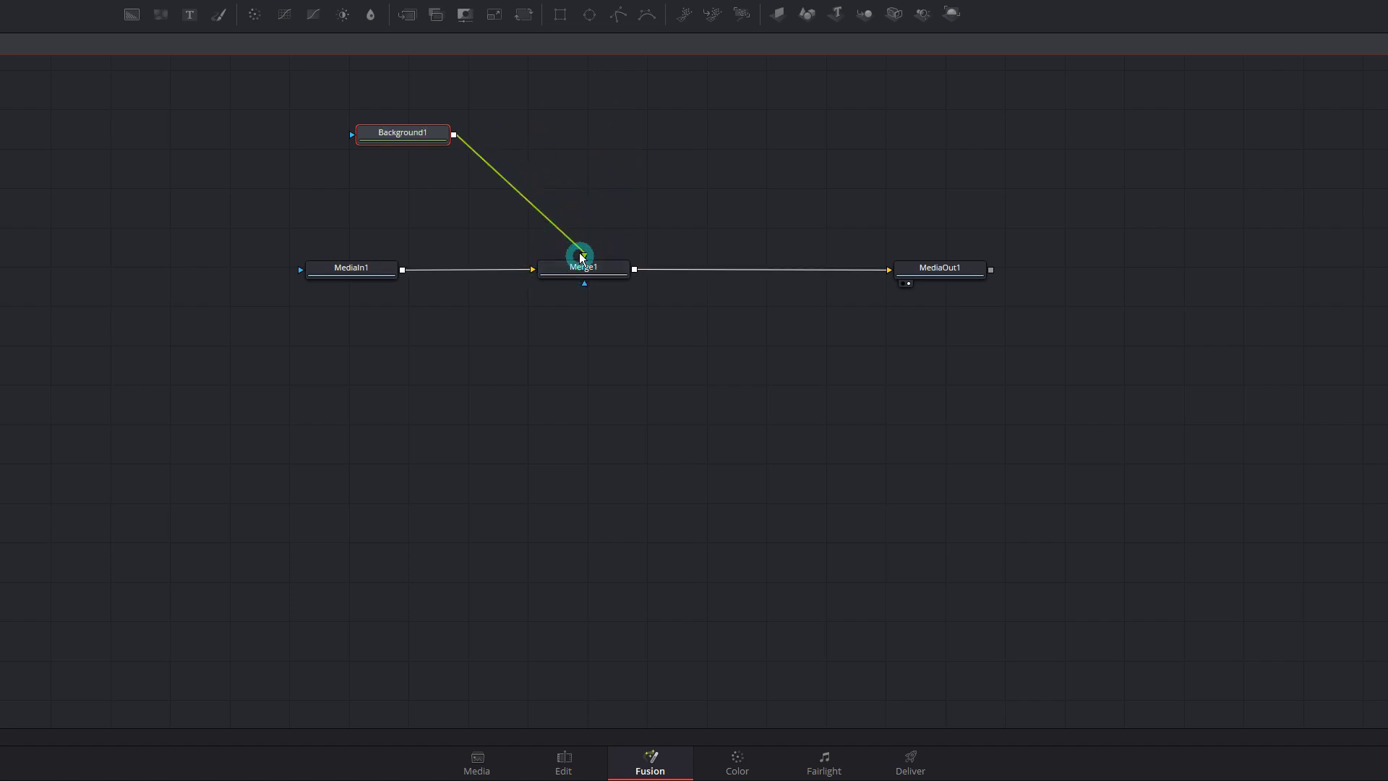
left_click(585, 268)
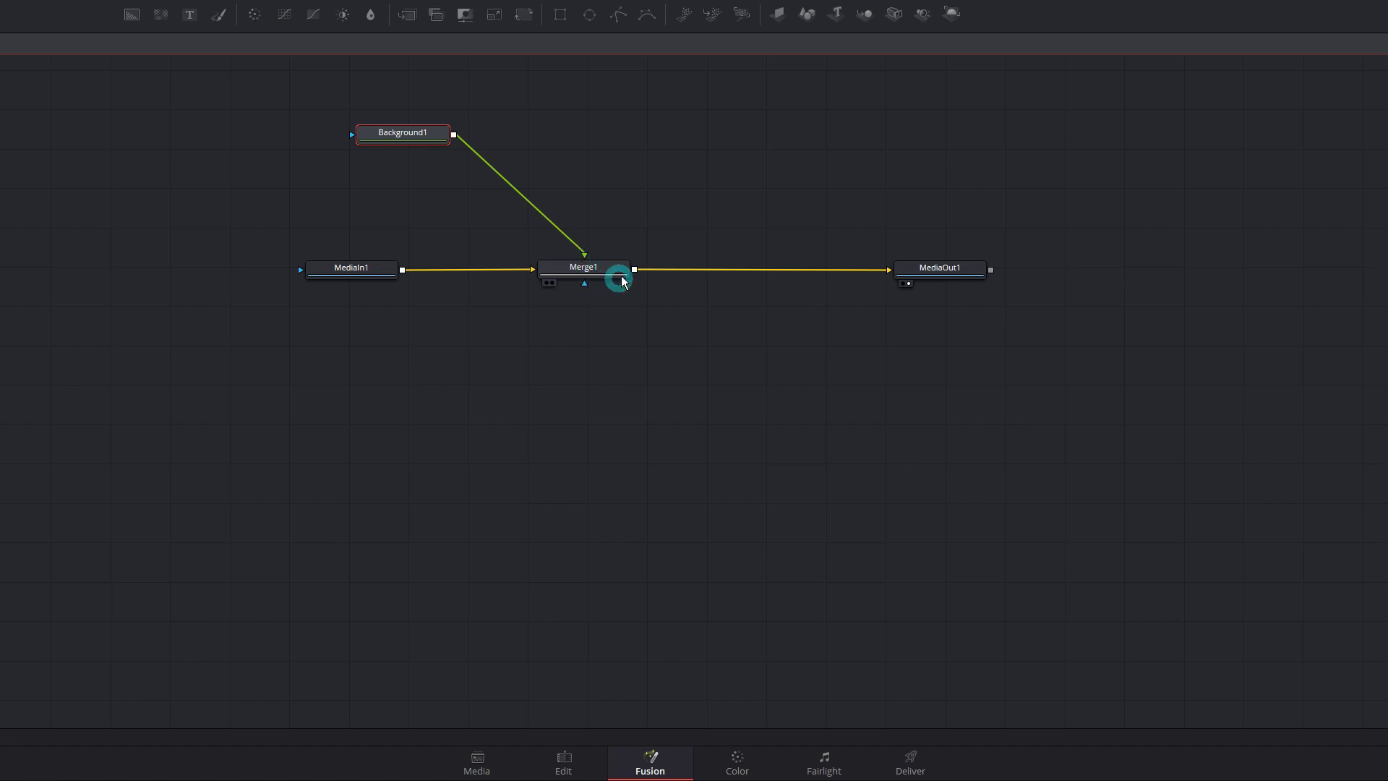
left_click(627, 259)
left_click(582, 269)
left_click(573, 228)
left_click(626, 278)
left_click(617, 289)
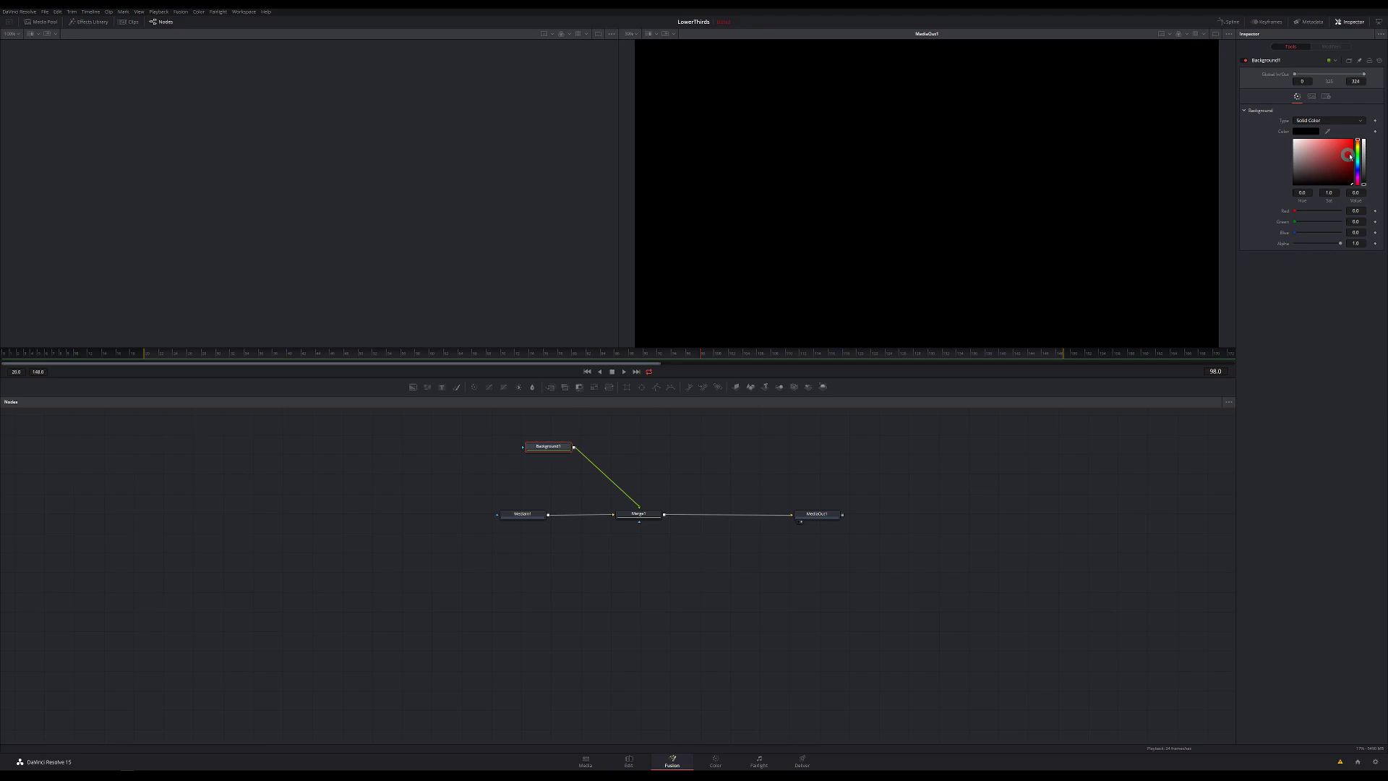
Shift Background1's hue to teal, review MediaIn1 and Merge1, then reselect Background1
mouse_move(1359, 150)
left_mouse_down()
mouse_move(1359, 162)
mouse_move(1350, 148)
left_mouse_up()
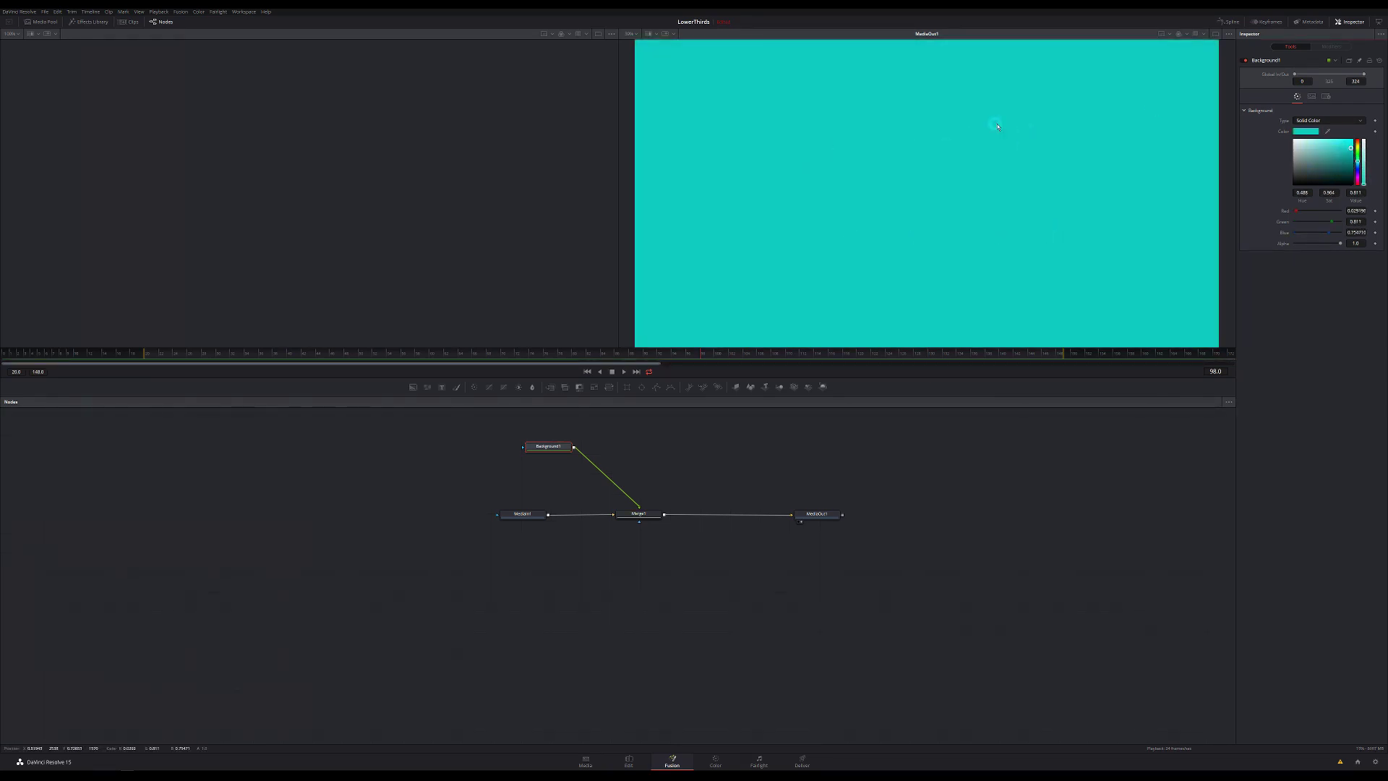
left_click(519, 514)
left_click(640, 515)
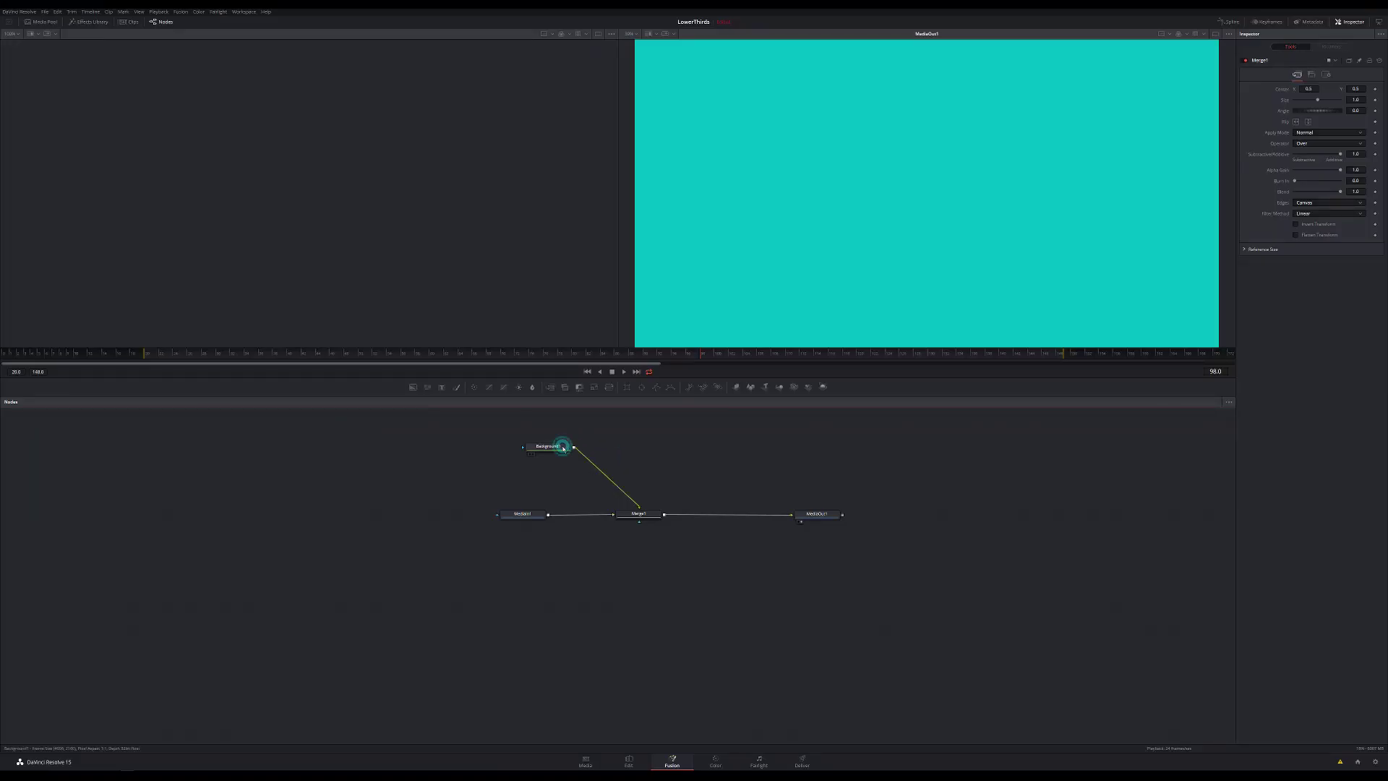
left_click(563, 448)
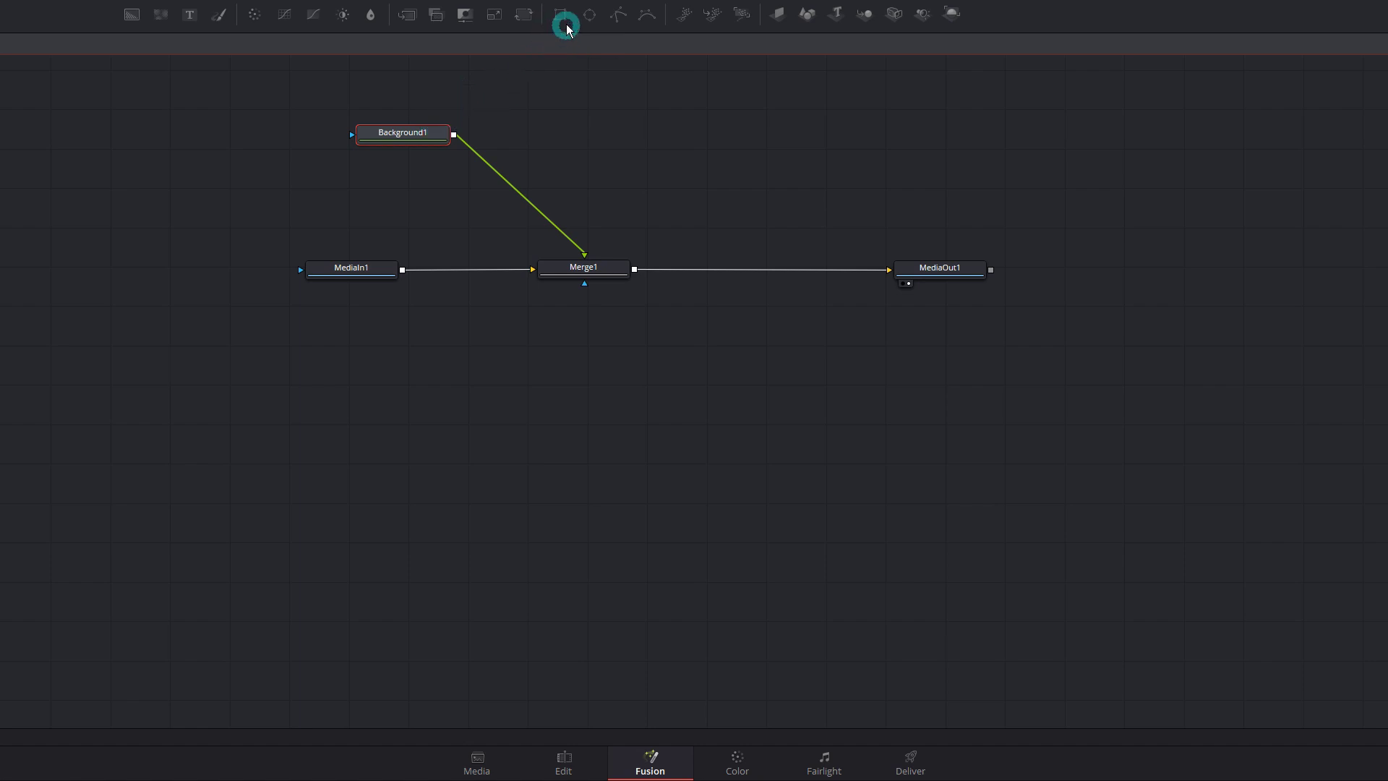
Add a Rectangle1 mask to Background1, review Merge1 and MediaOut1, then open Rectangle1's settings
left_click(562, 16)
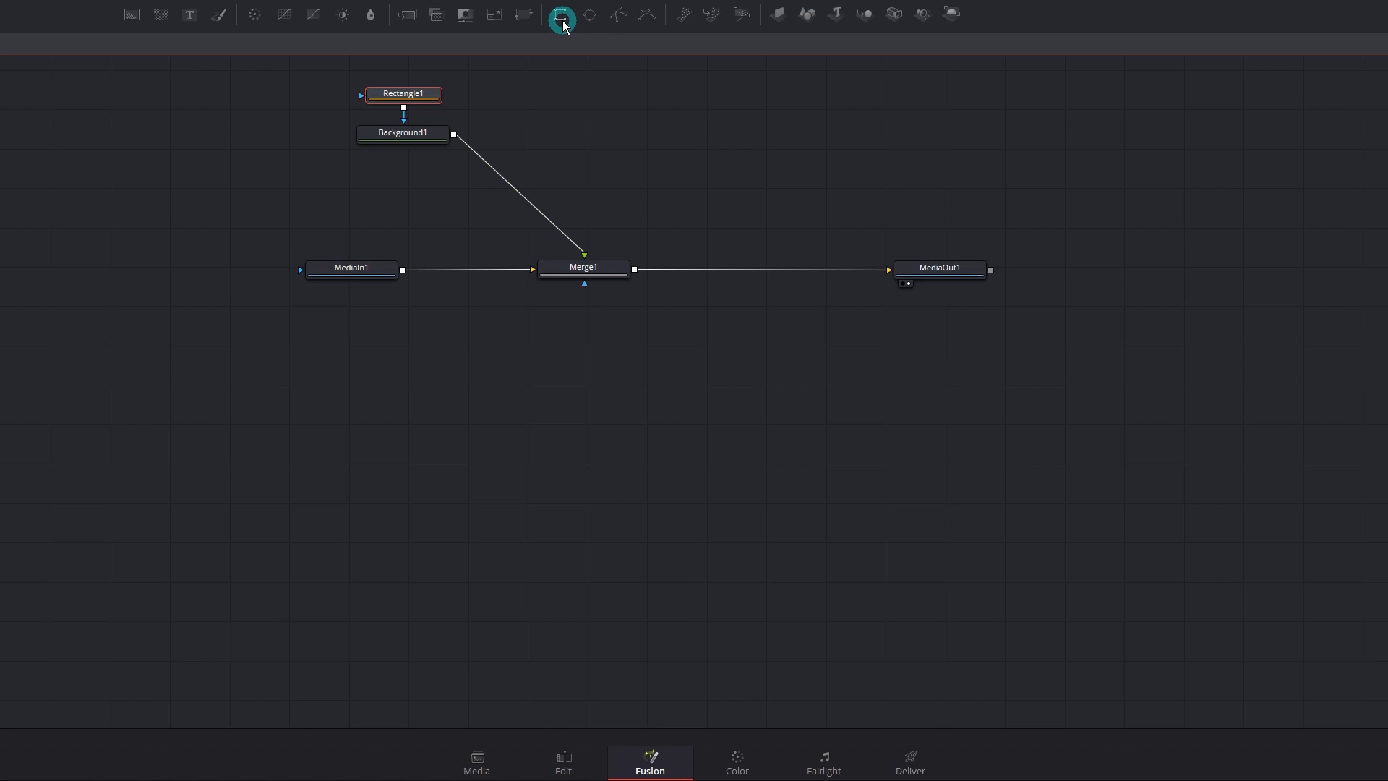
mouse_move(430, 112)
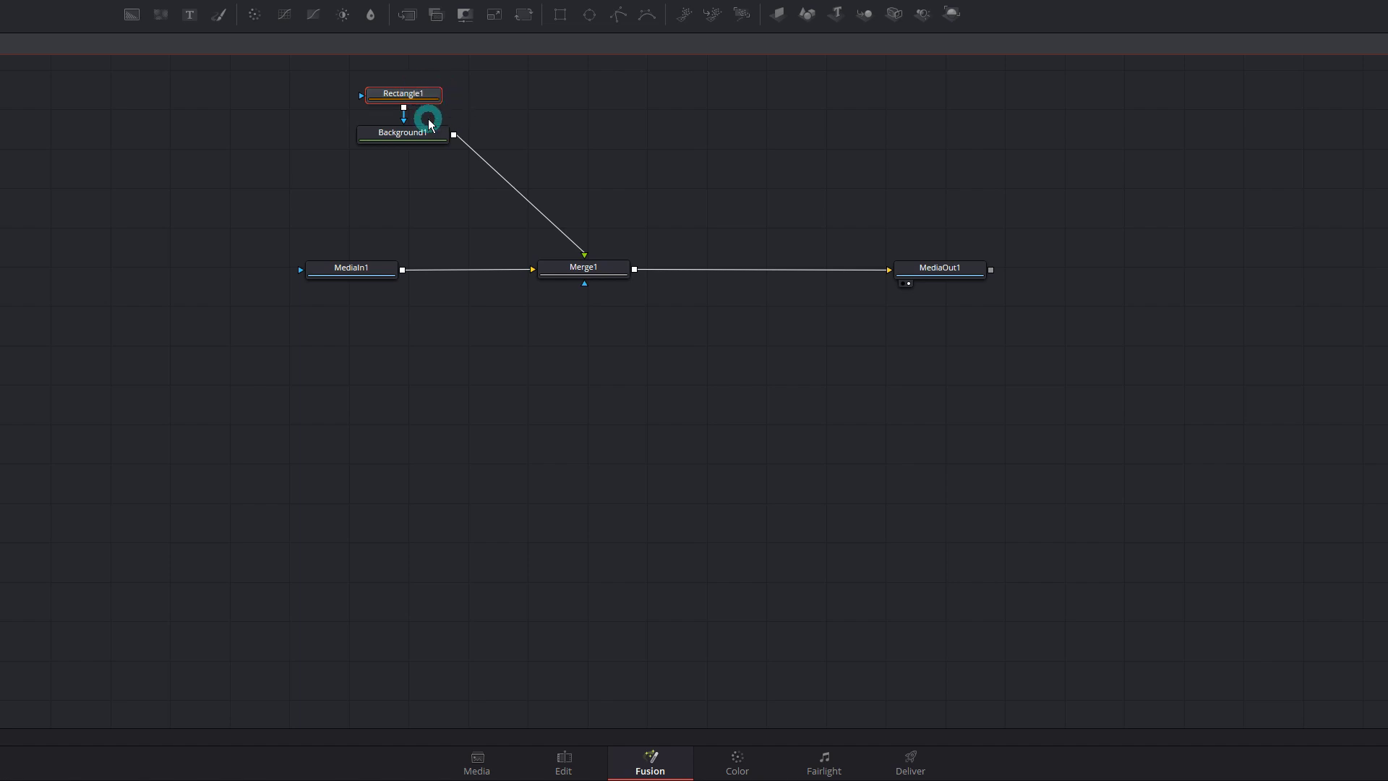
left_click(409, 141)
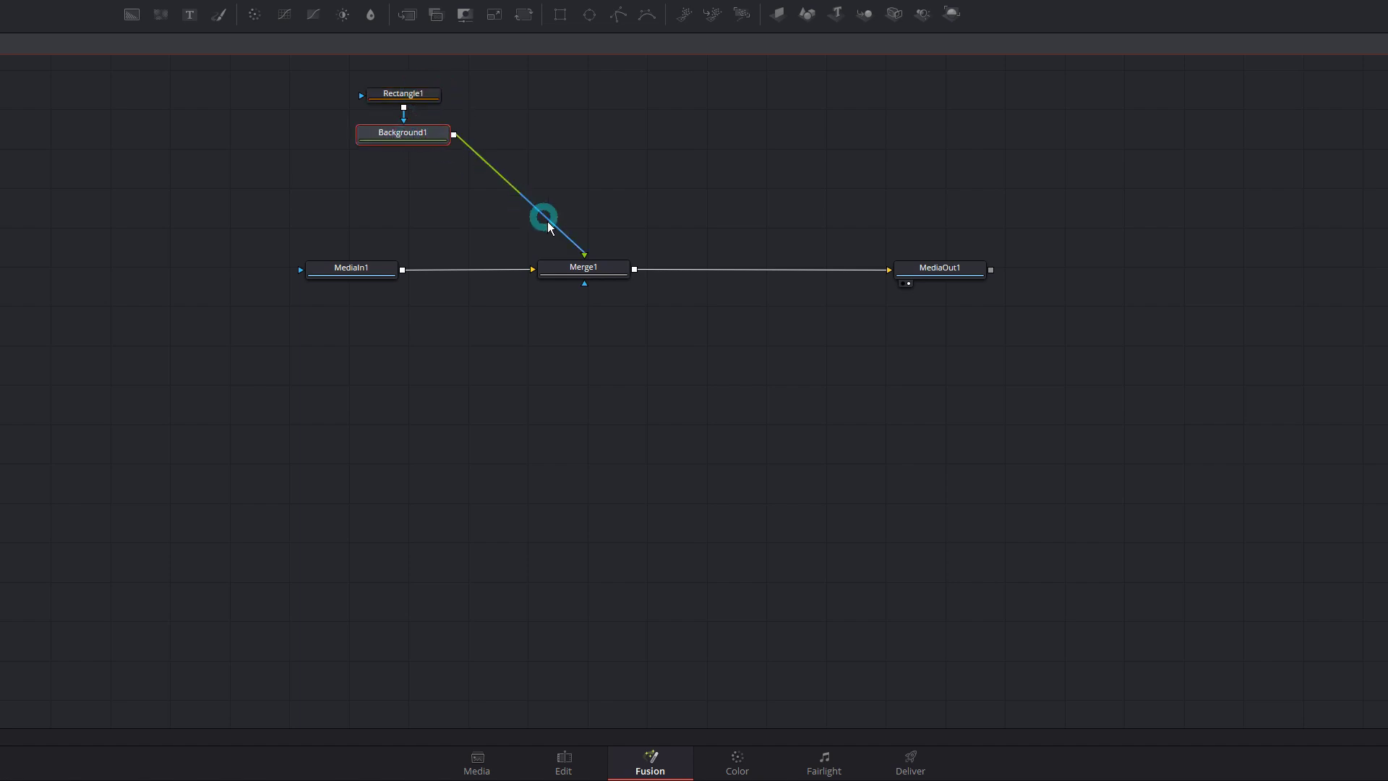
left_click(584, 269)
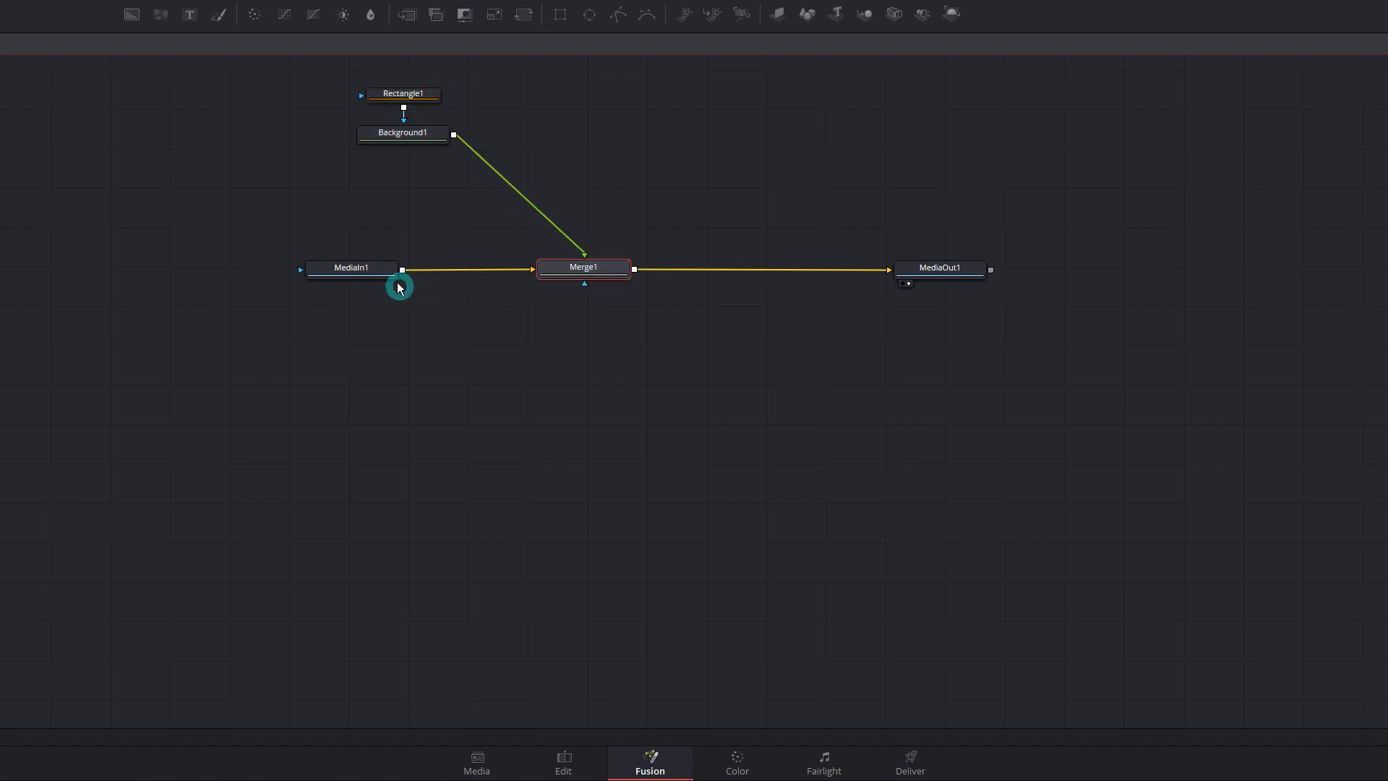
left_click(949, 270)
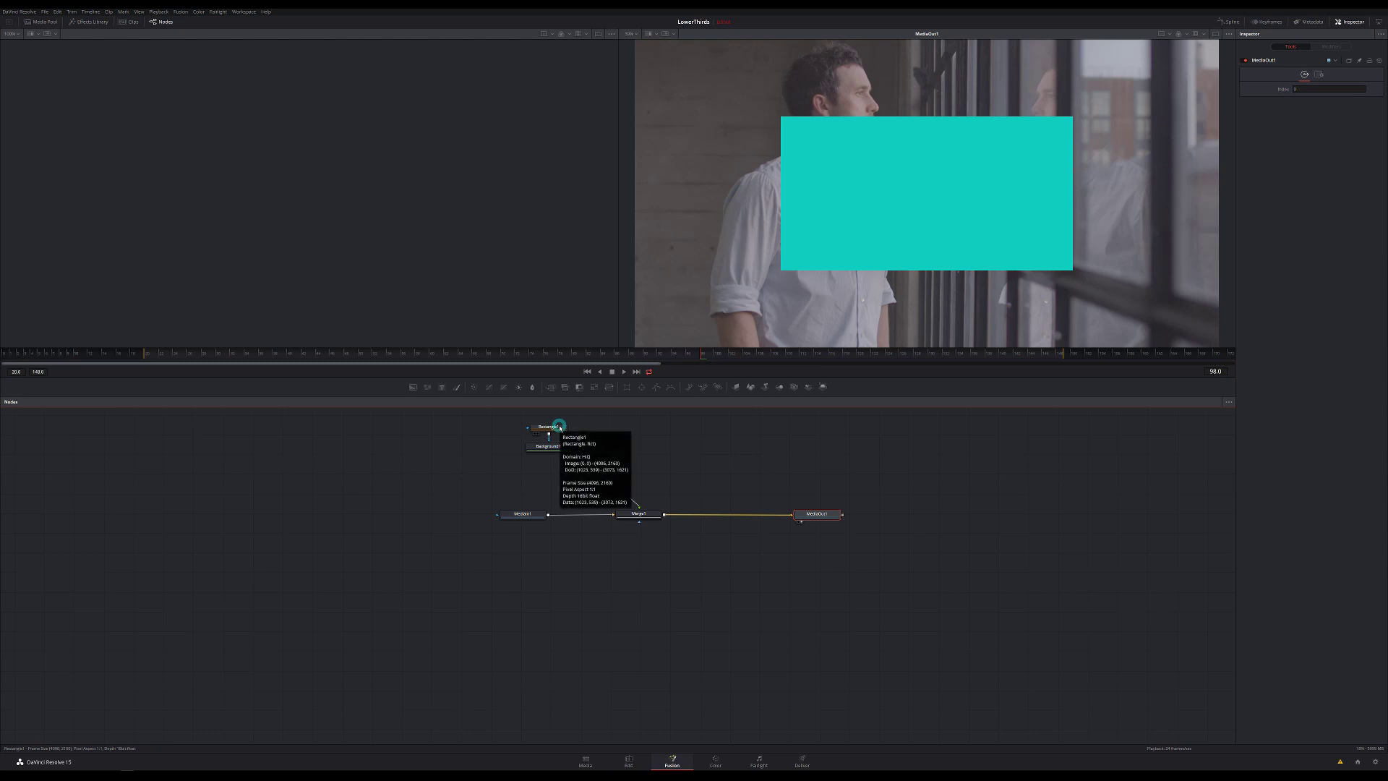
left_click(560, 428)
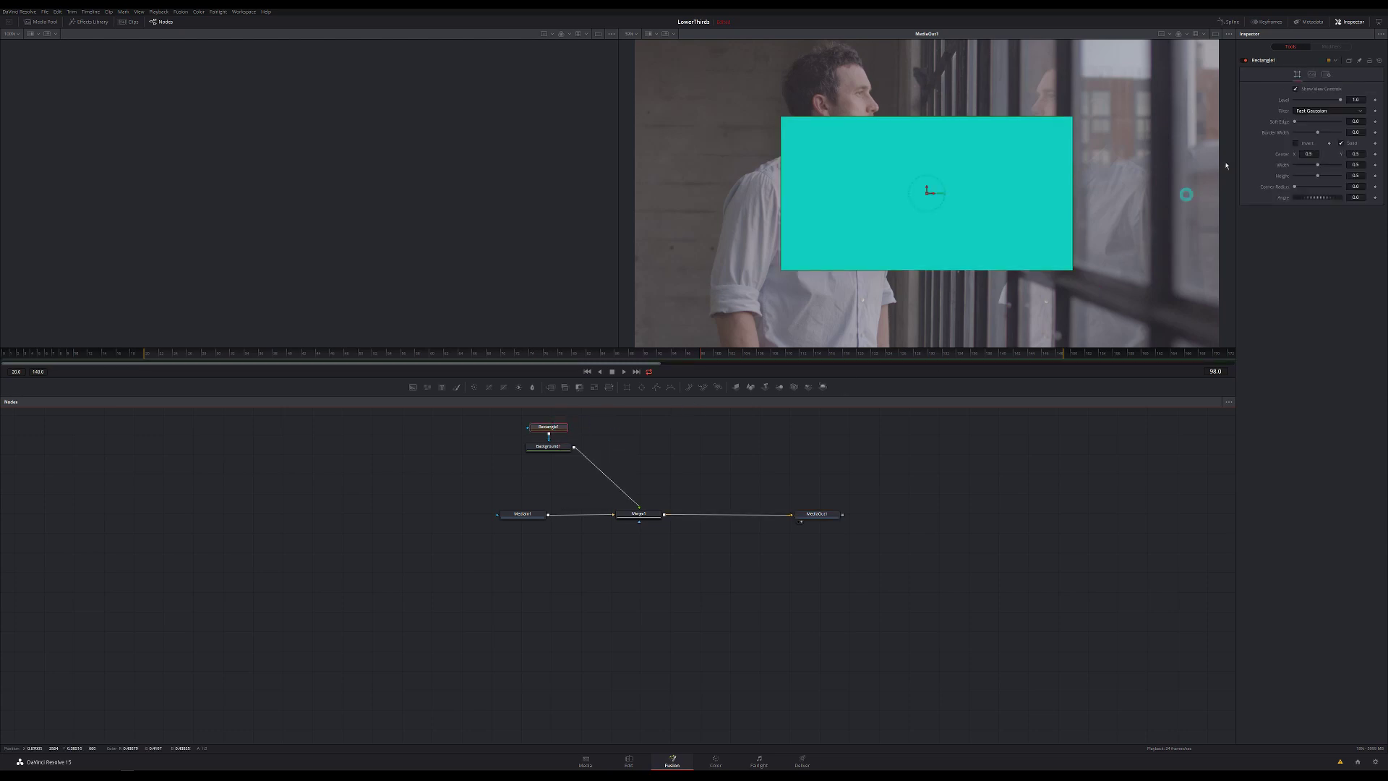
left_click(1273, 136)
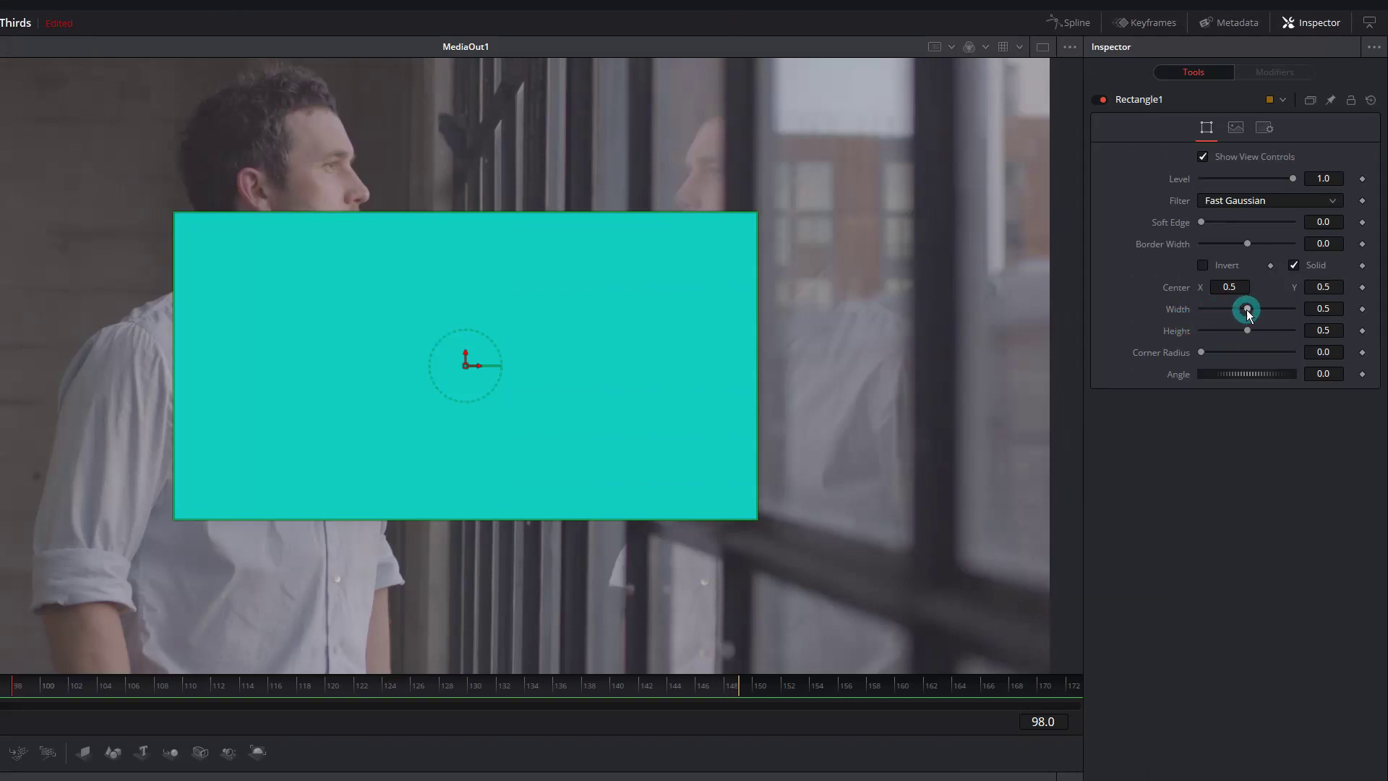
Give Rectangle1 width 1.0 and height 0.157, moved low in the frame
left_click_drag(1247, 310, 1232, 334)
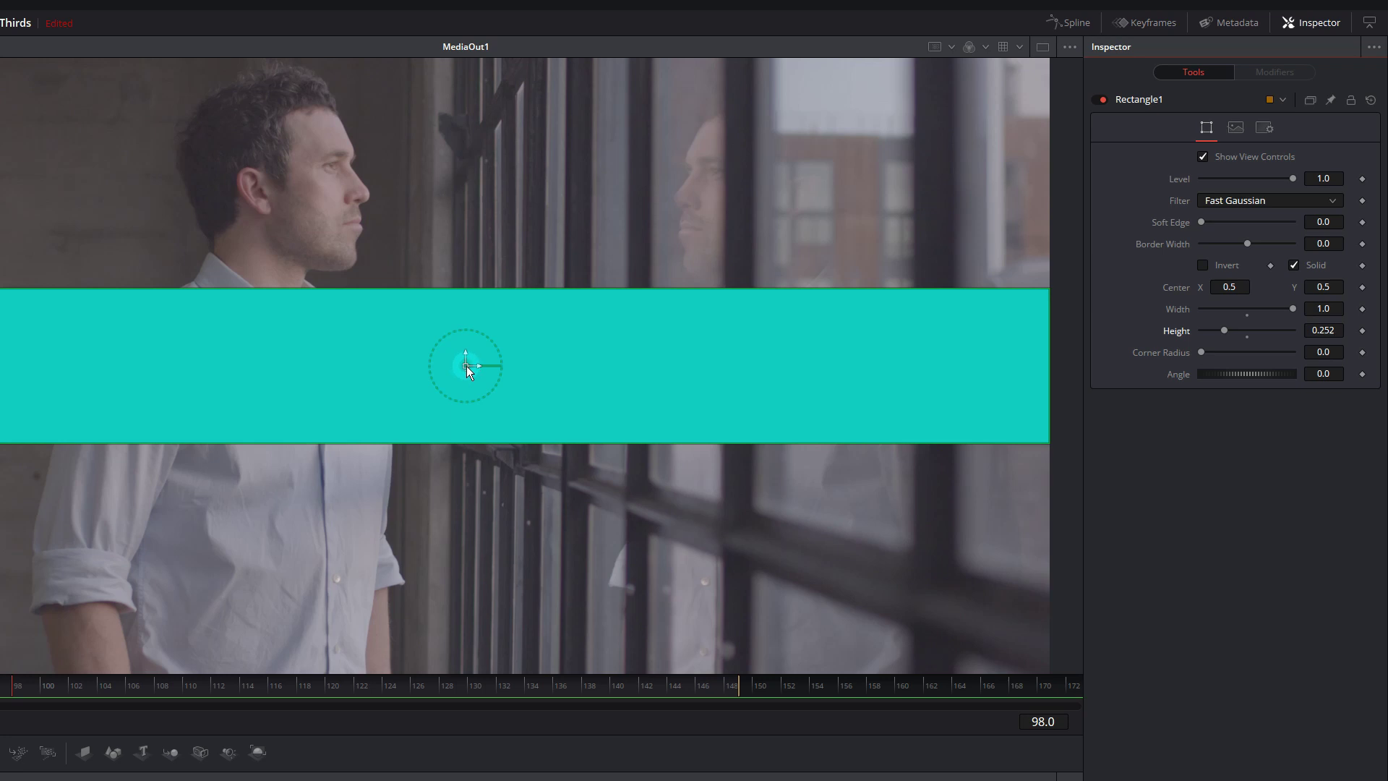
left_click_drag(466, 366, 0, 564)
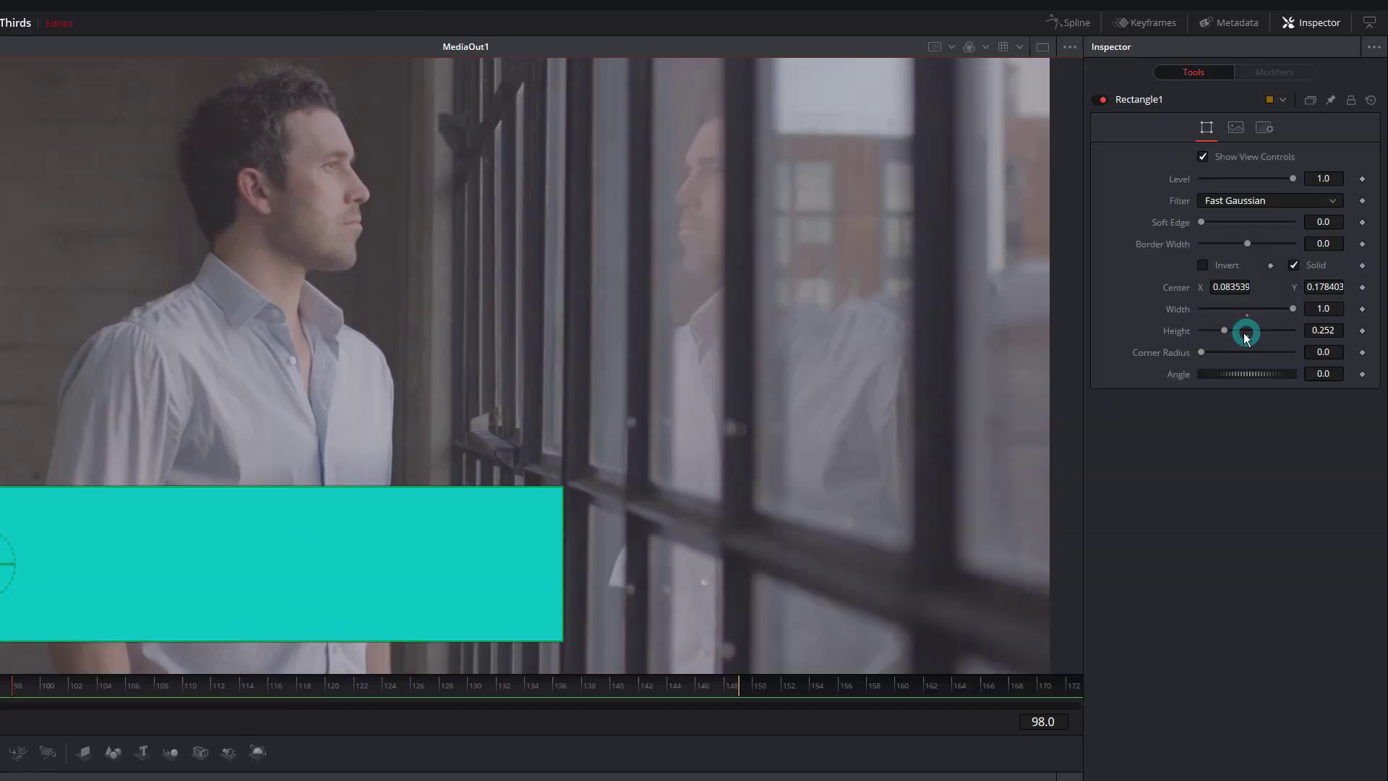
left_click_drag(1243, 332, 1208, 351)
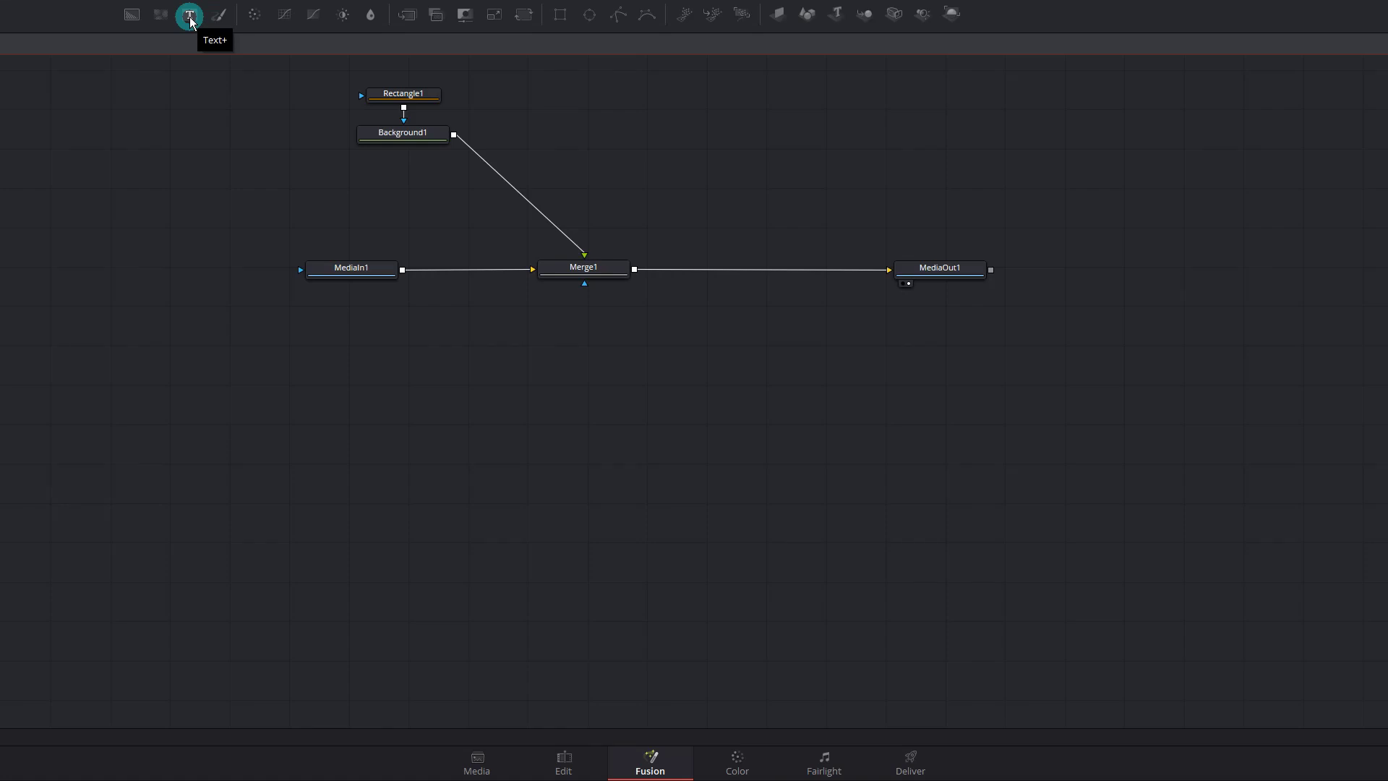
Add Text1 and Merge2 nodes and rewire the chain as Merge1 → Merge2 → MediaOut1
left_click_drag(191, 22, 707, 161)
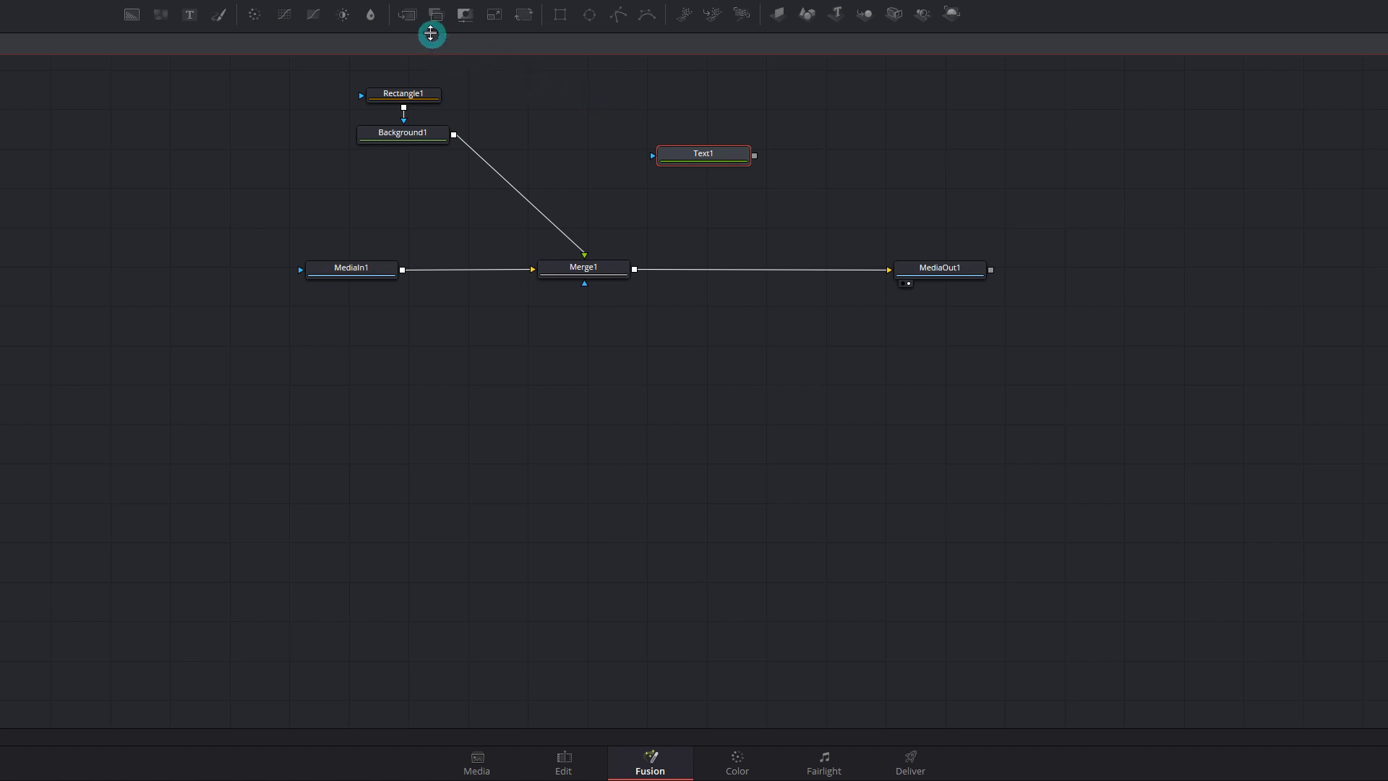
left_click_drag(413, 21, 744, 211)
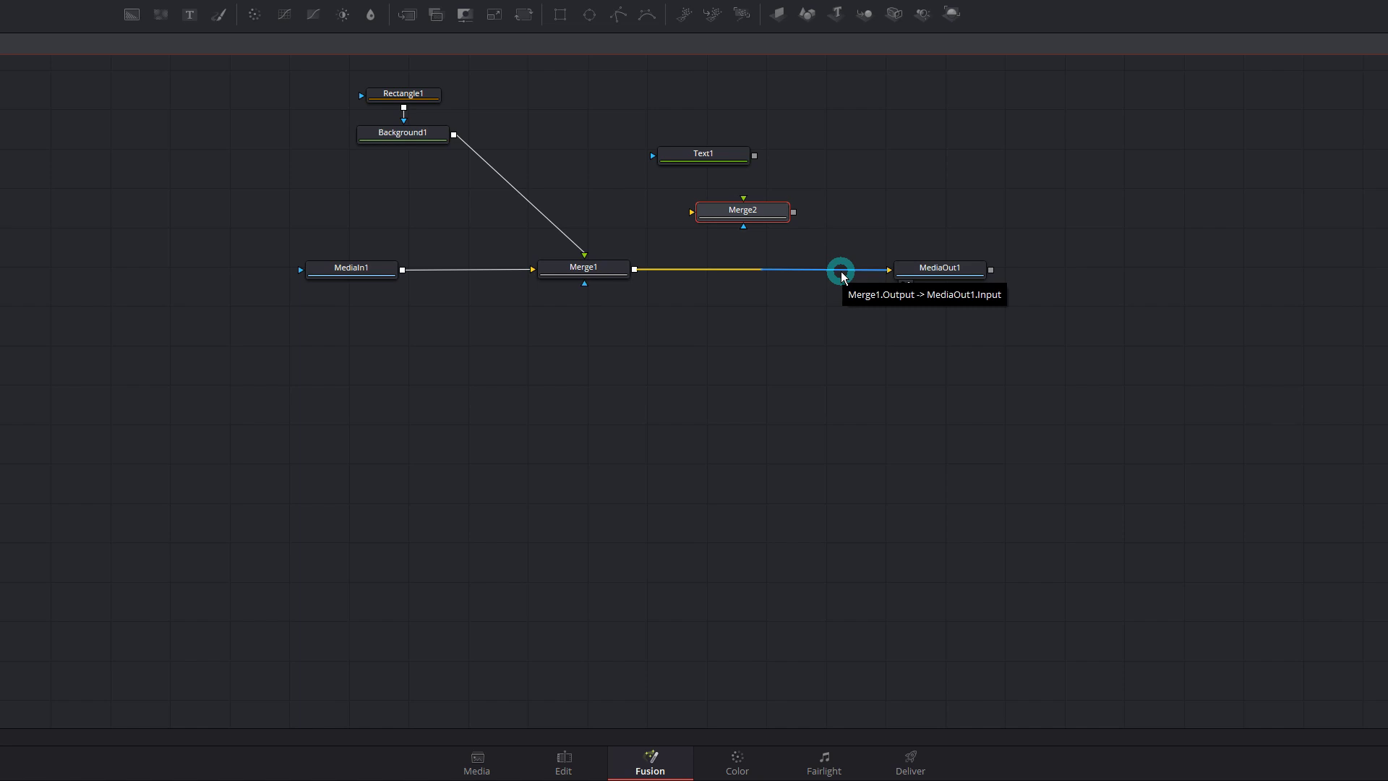
left_click(841, 271)
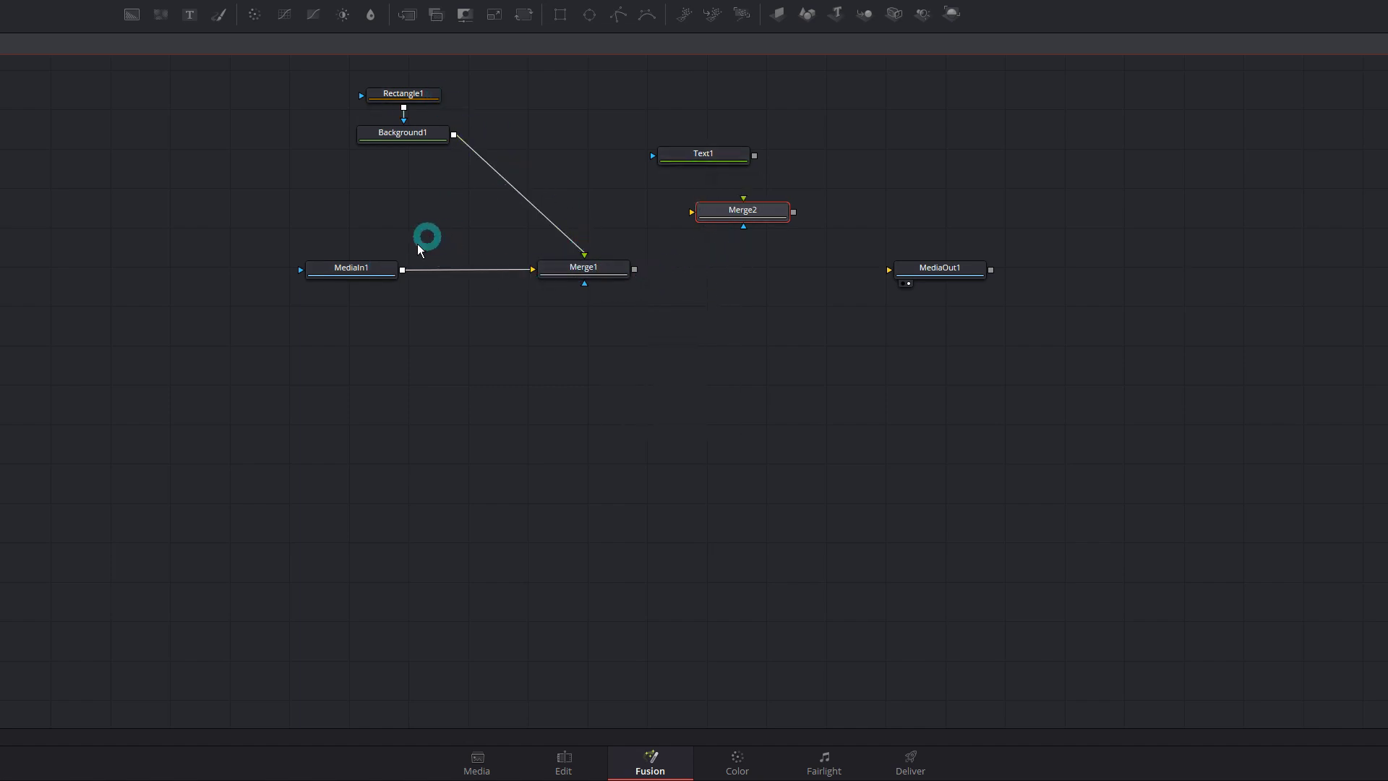
left_click_drag(634, 269, 914, 269)
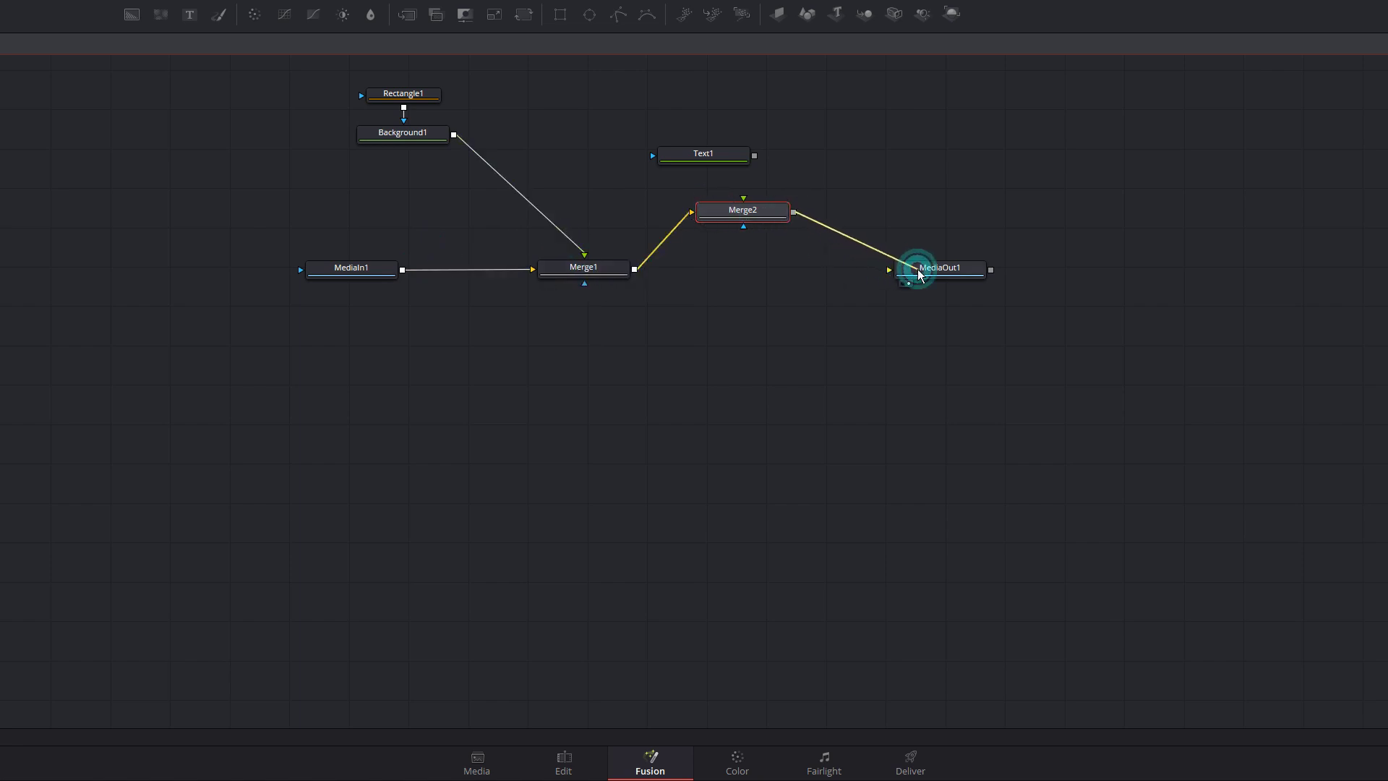
left_click_drag(764, 217, 774, 271)
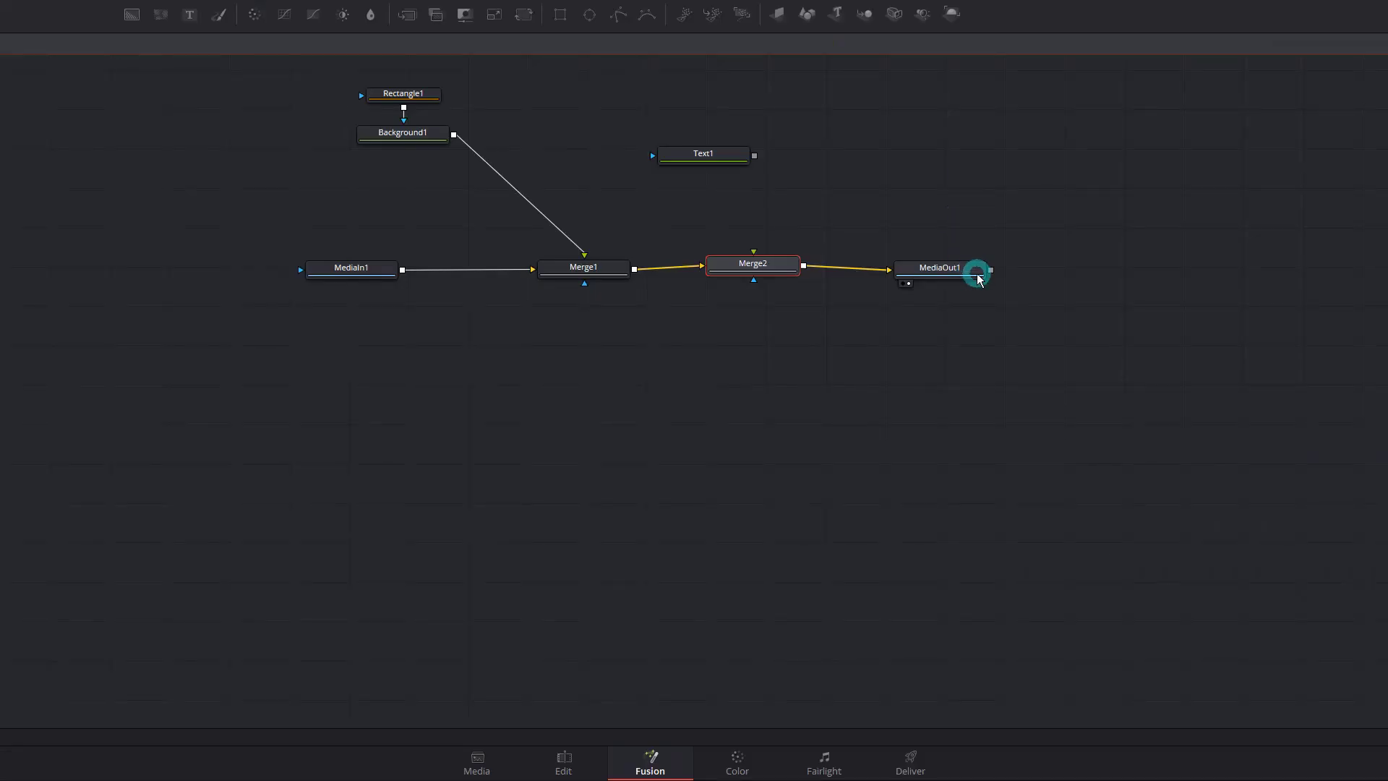
Feed Text1 into Merge2 and enter 'SOME GUY' as its styled text
left_click_drag(754, 155, 778, 269)
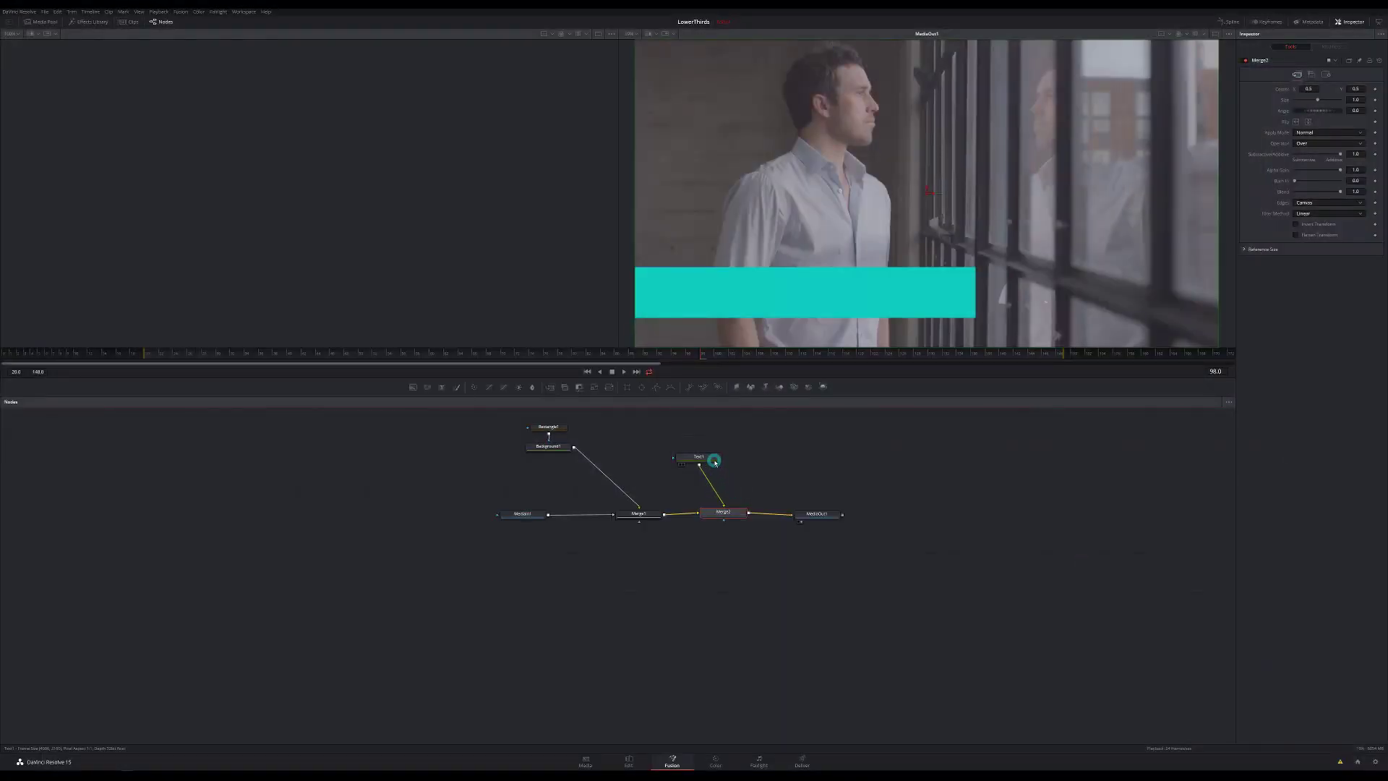
left_click(708, 460)
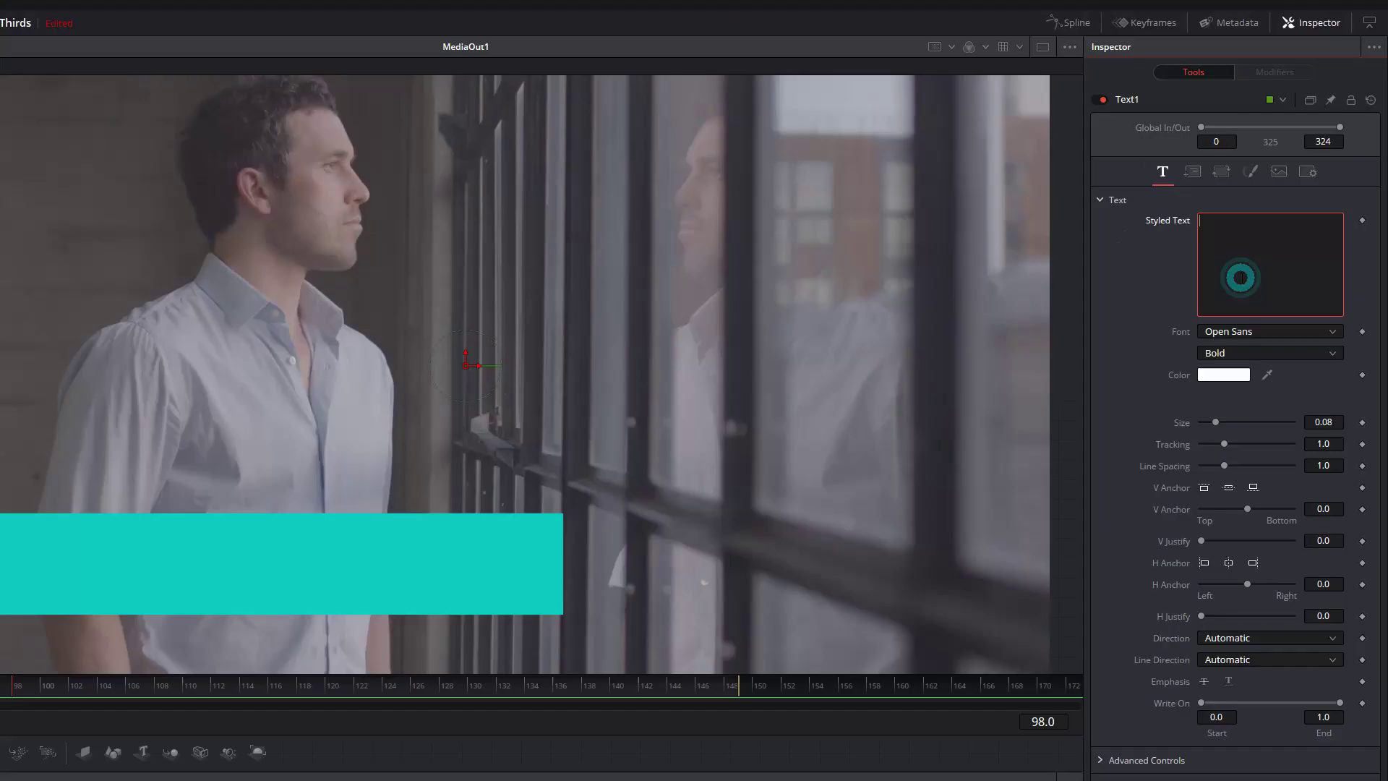
left_click(1313, 160)
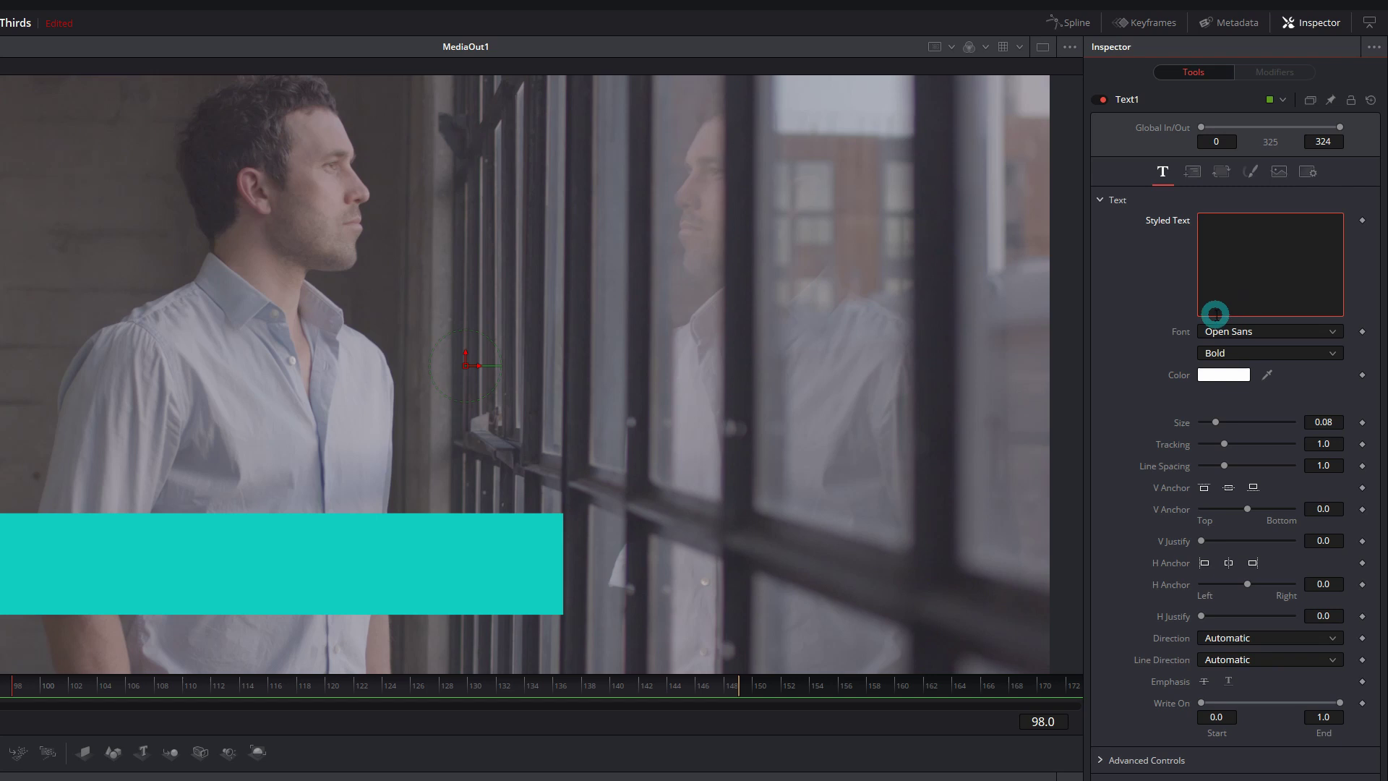
type("SOME ")
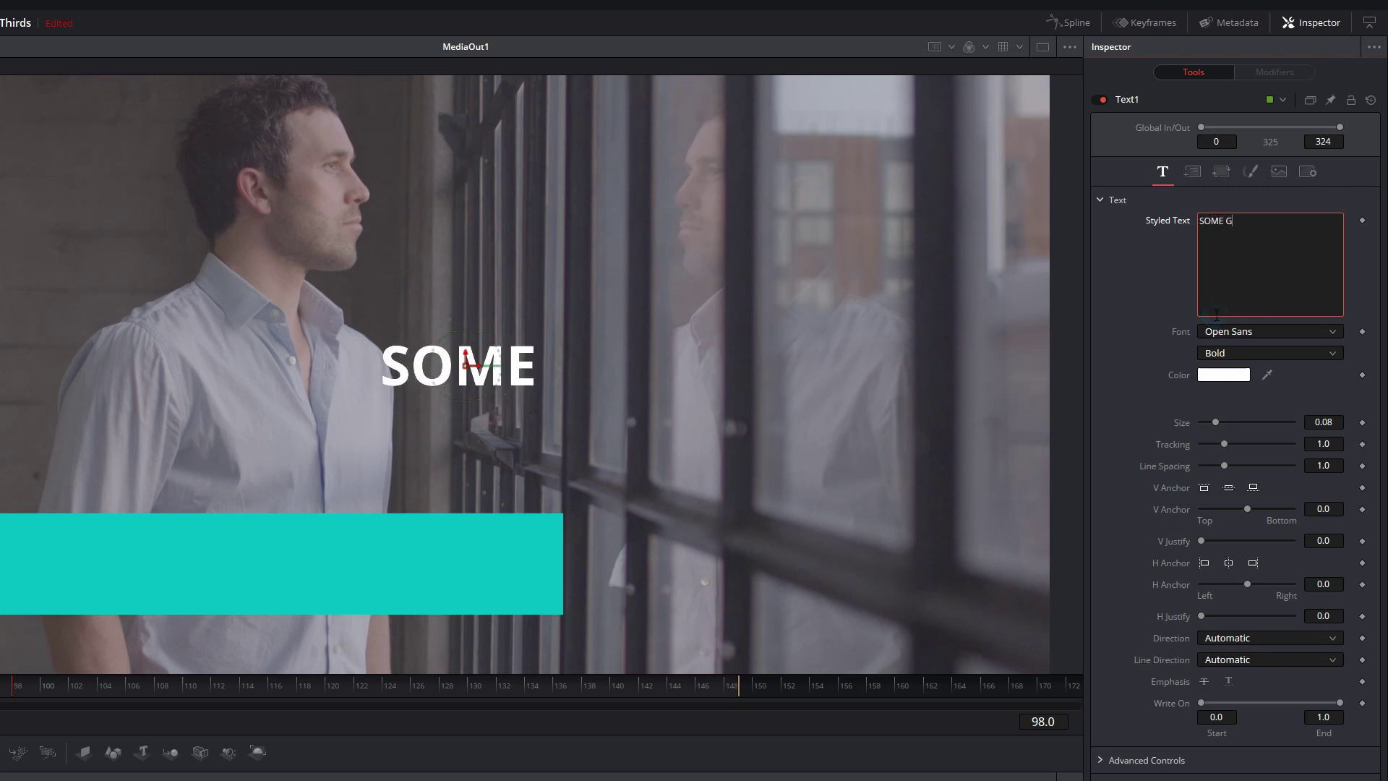
type("GUY")
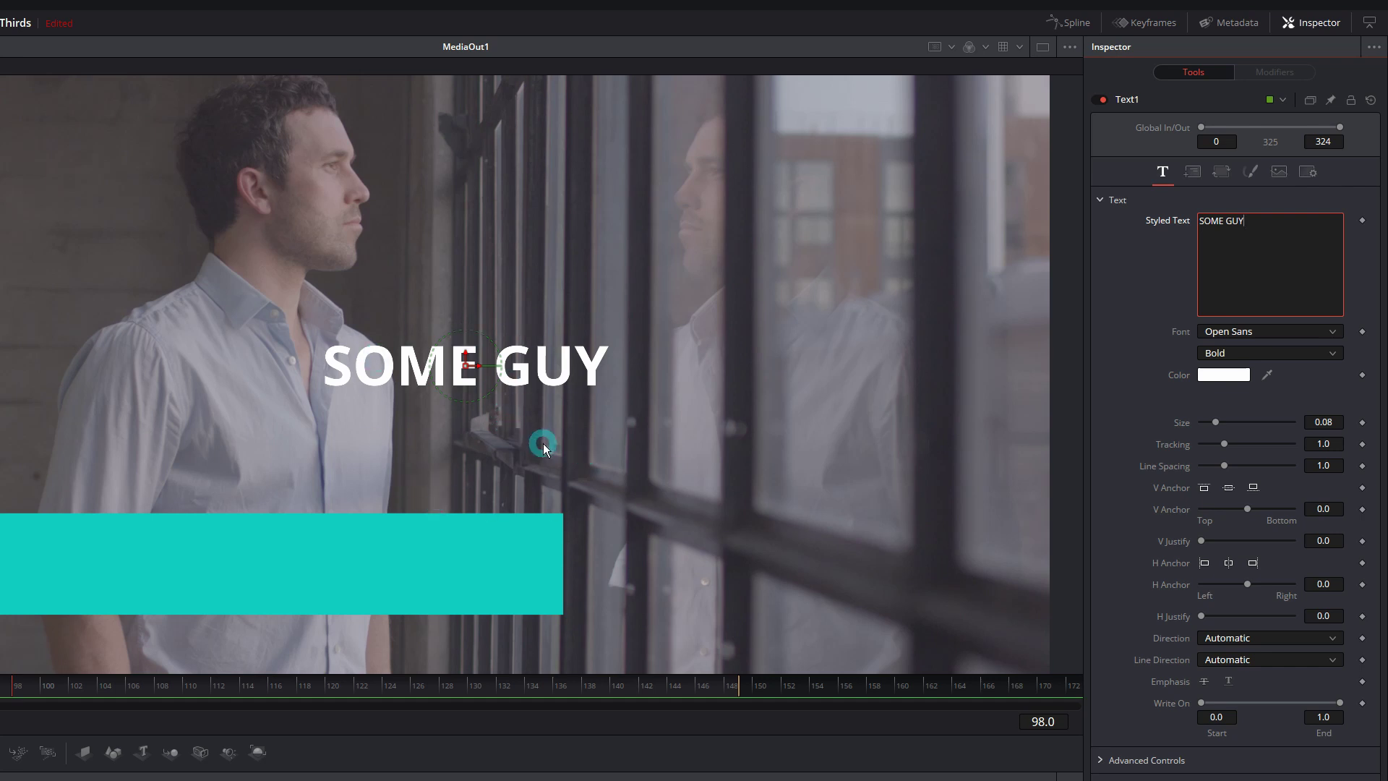
Set the text font to Open Sans Condensed and move it onto the teal bar
left_click(1265, 332)
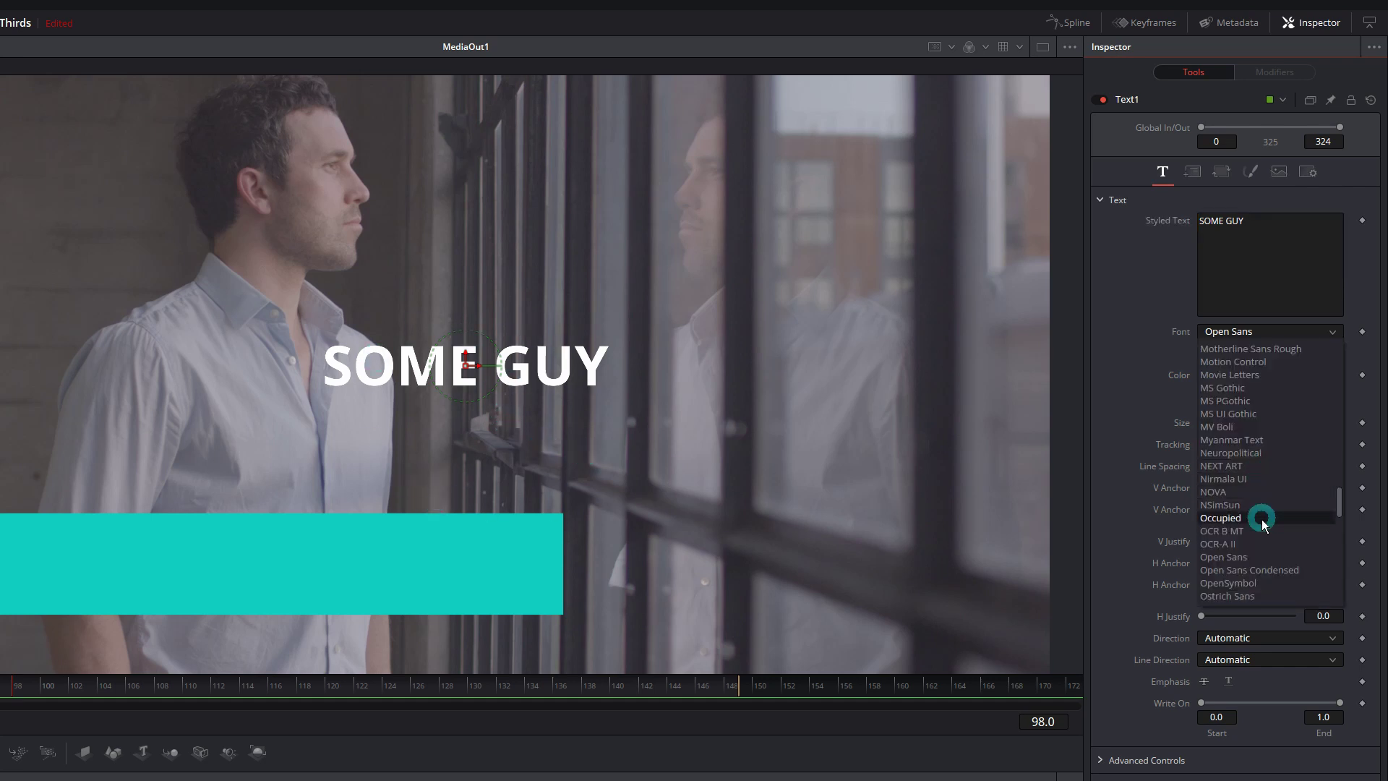
left_click(1273, 572)
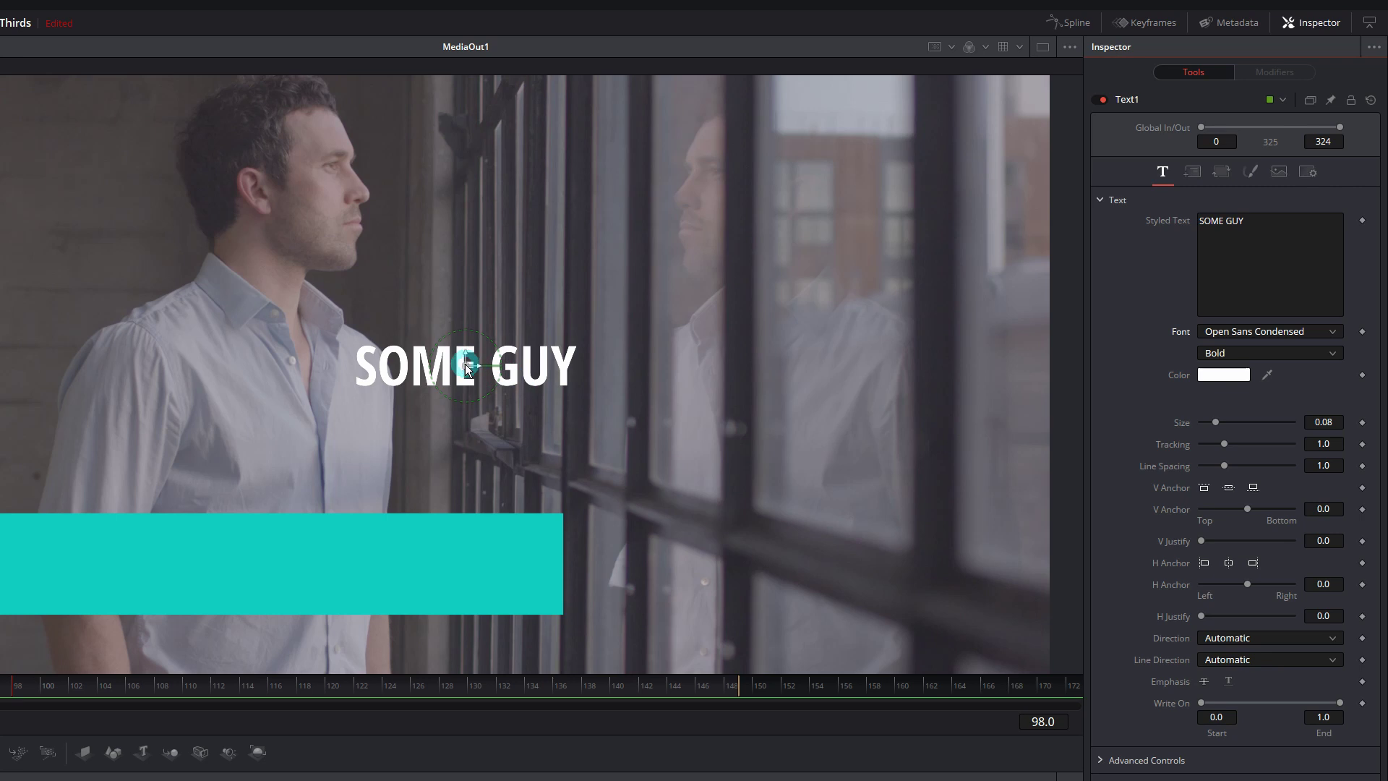
left_click_drag(470, 365, 72, 561)
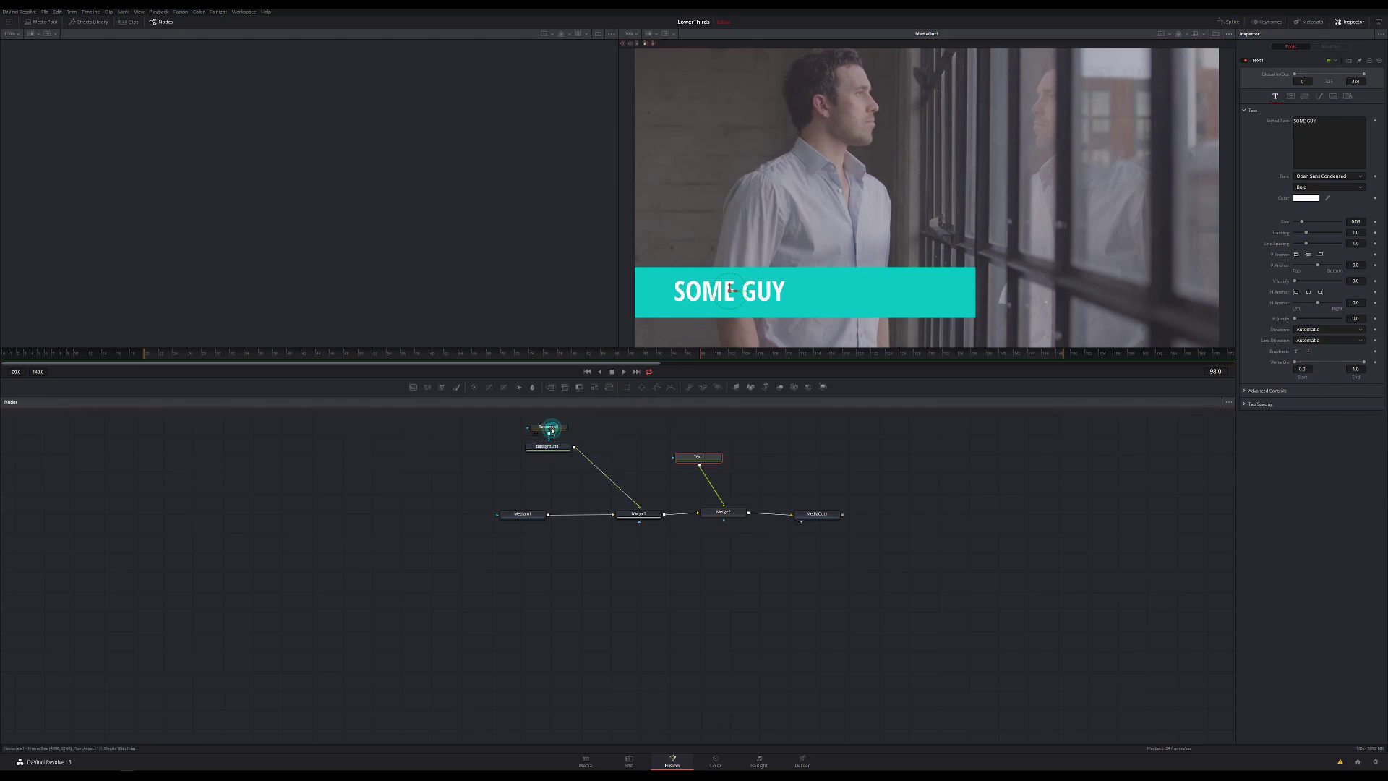
Shift the Rectangle1 bar left, make Background1's colour black, then scrub back to an earlier frame
left_click(551, 430)
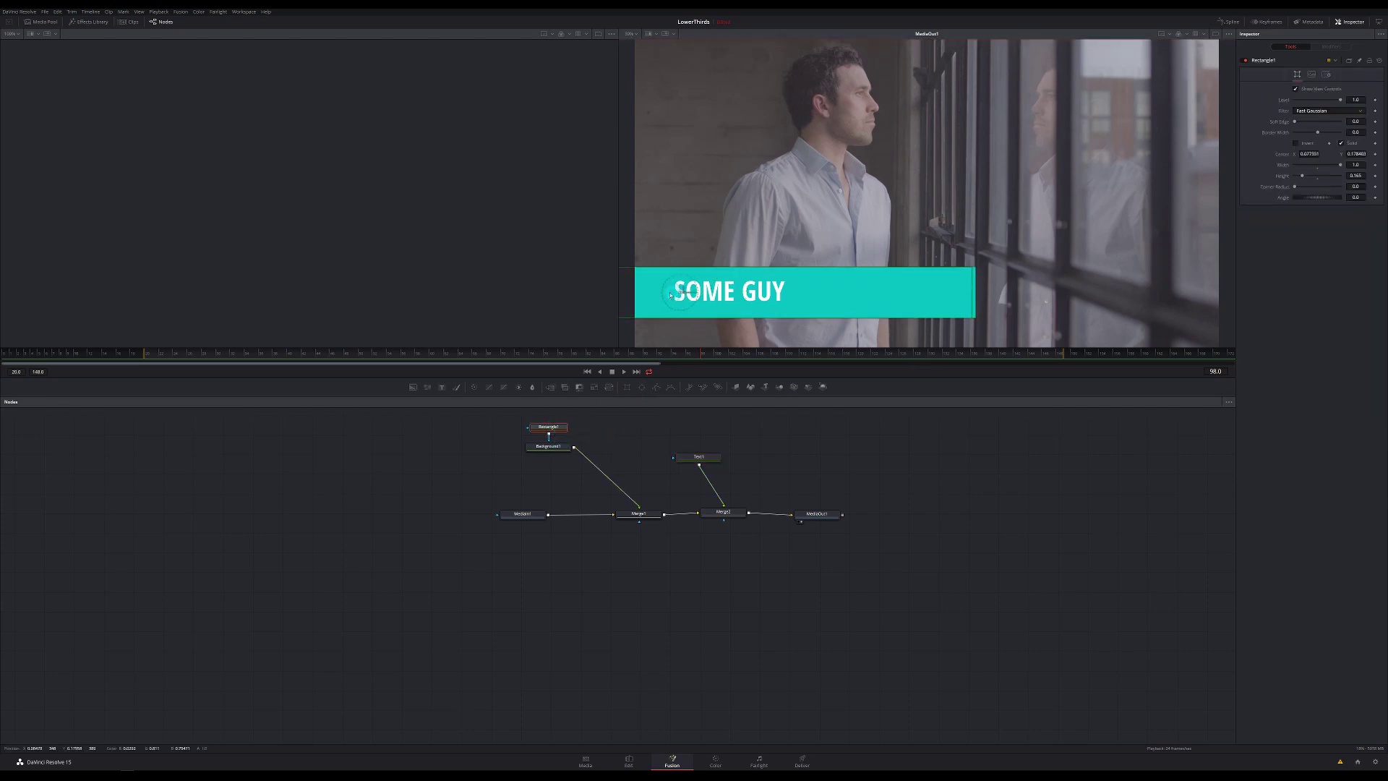
left_click_drag(683, 292, 560, 292)
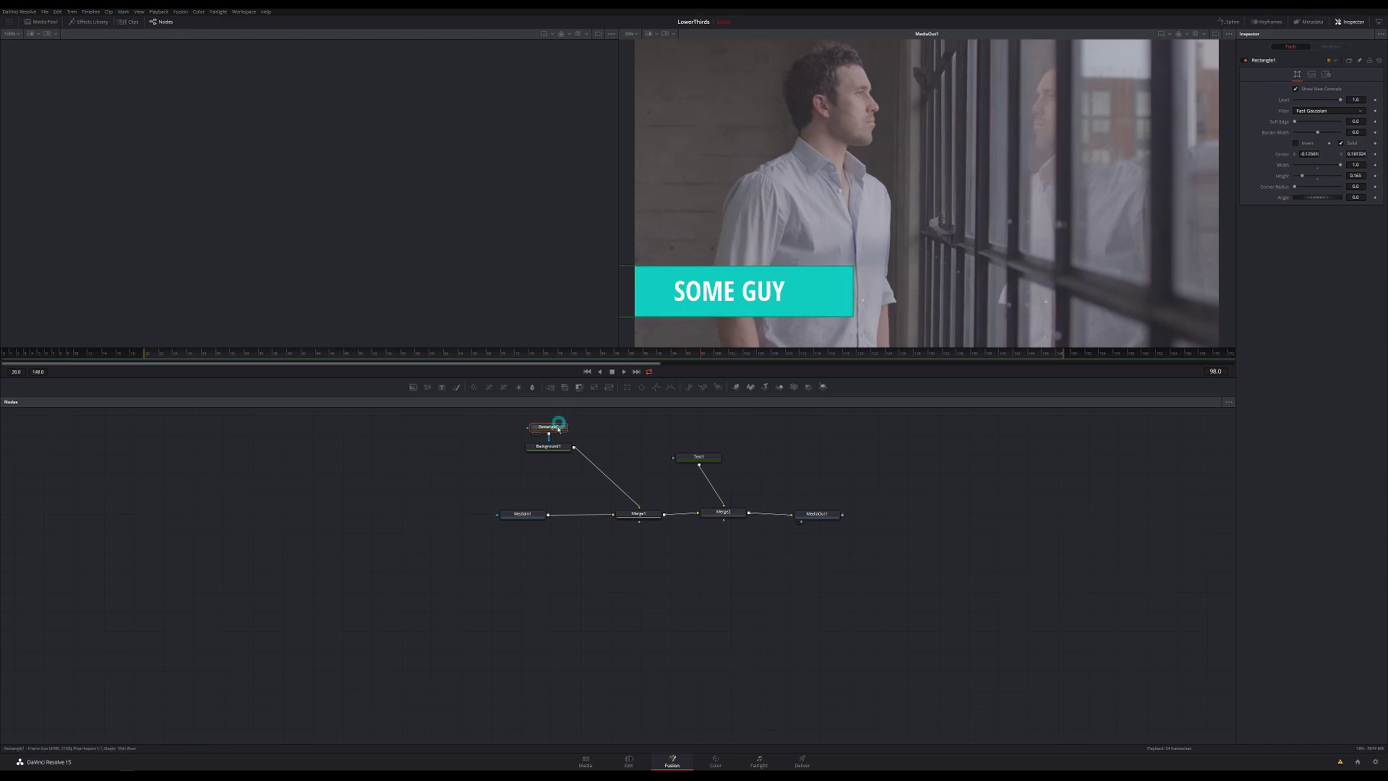
left_click(552, 447)
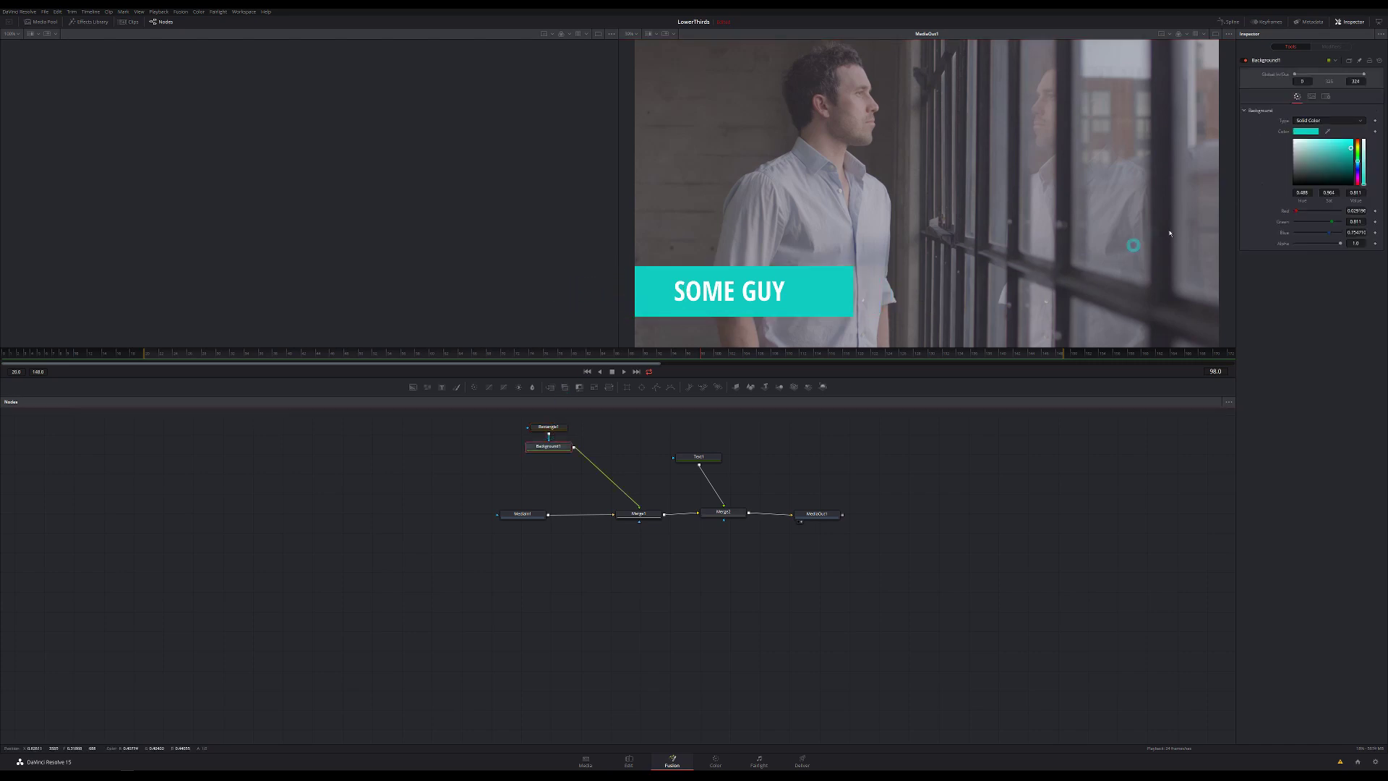
left_click(1308, 174)
left_click_drag(1308, 175, 1279, 199)
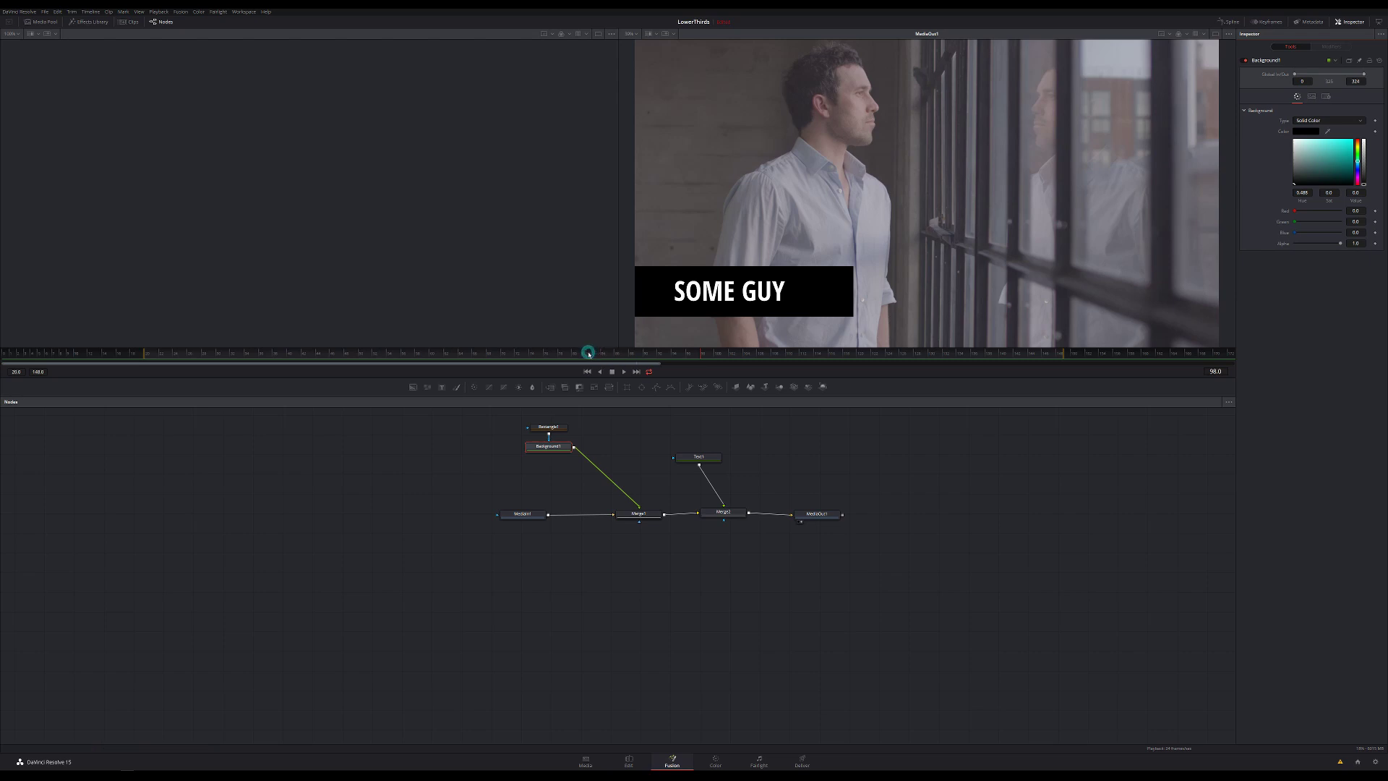
left_click_drag(532, 352, 259, 354)
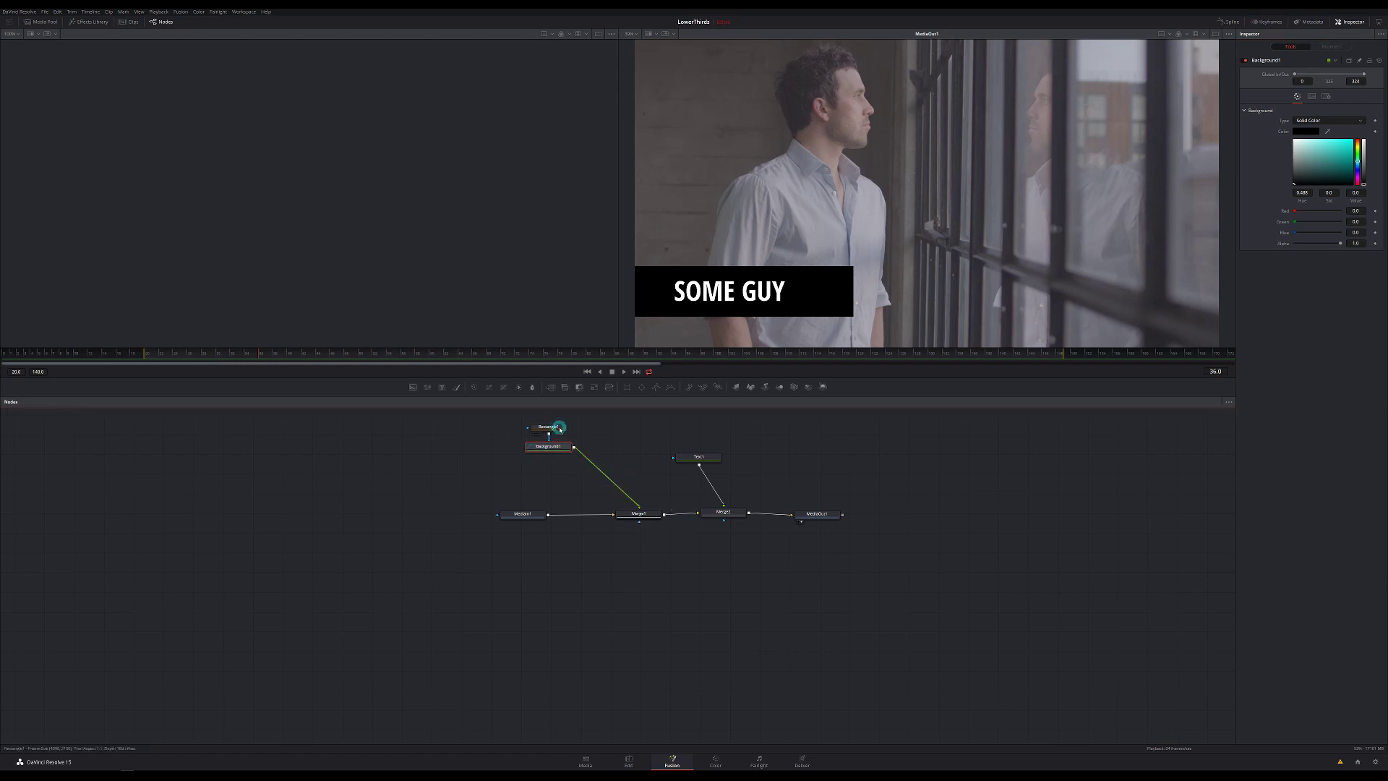
Keyframe Rectangle1's Center at frame 36, then push the bar off-screen left at frame 20 and preview
left_click(549, 427)
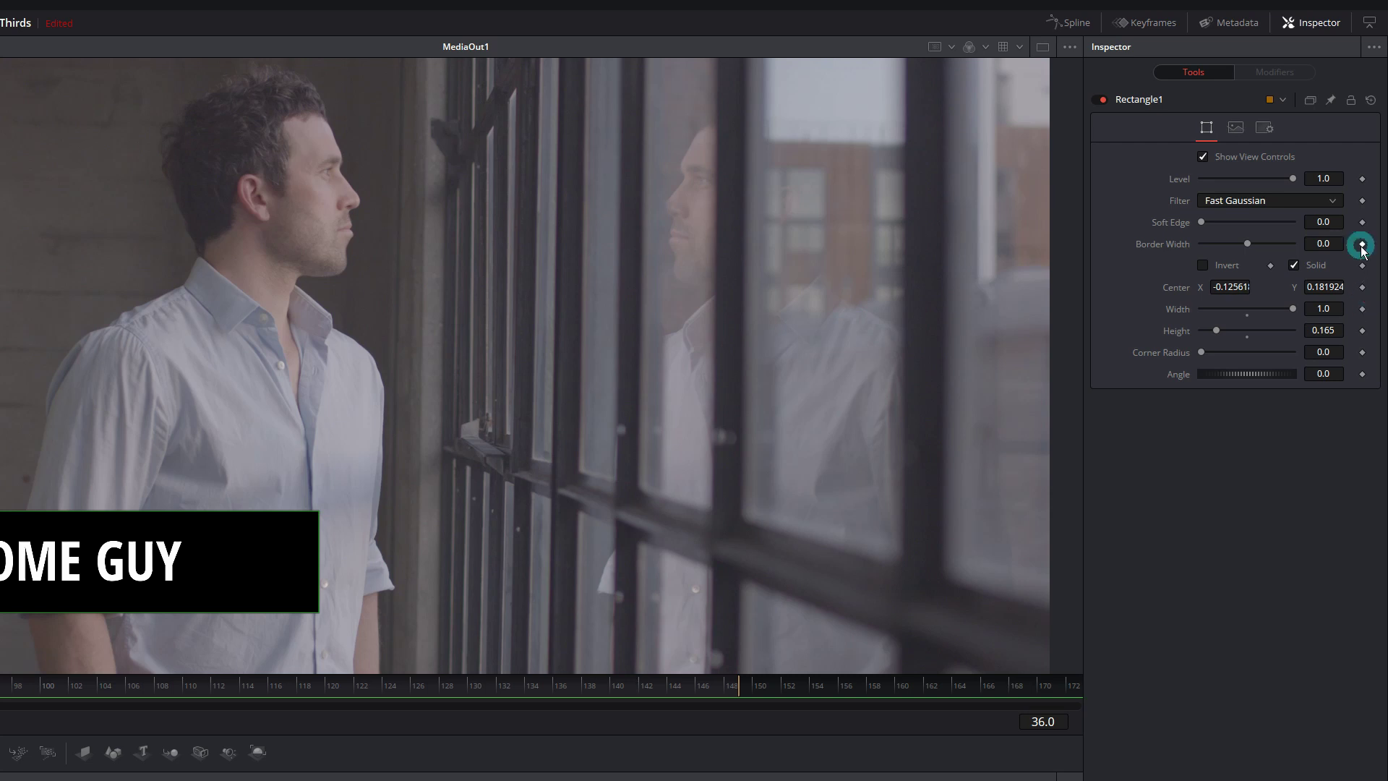
left_click(1362, 288)
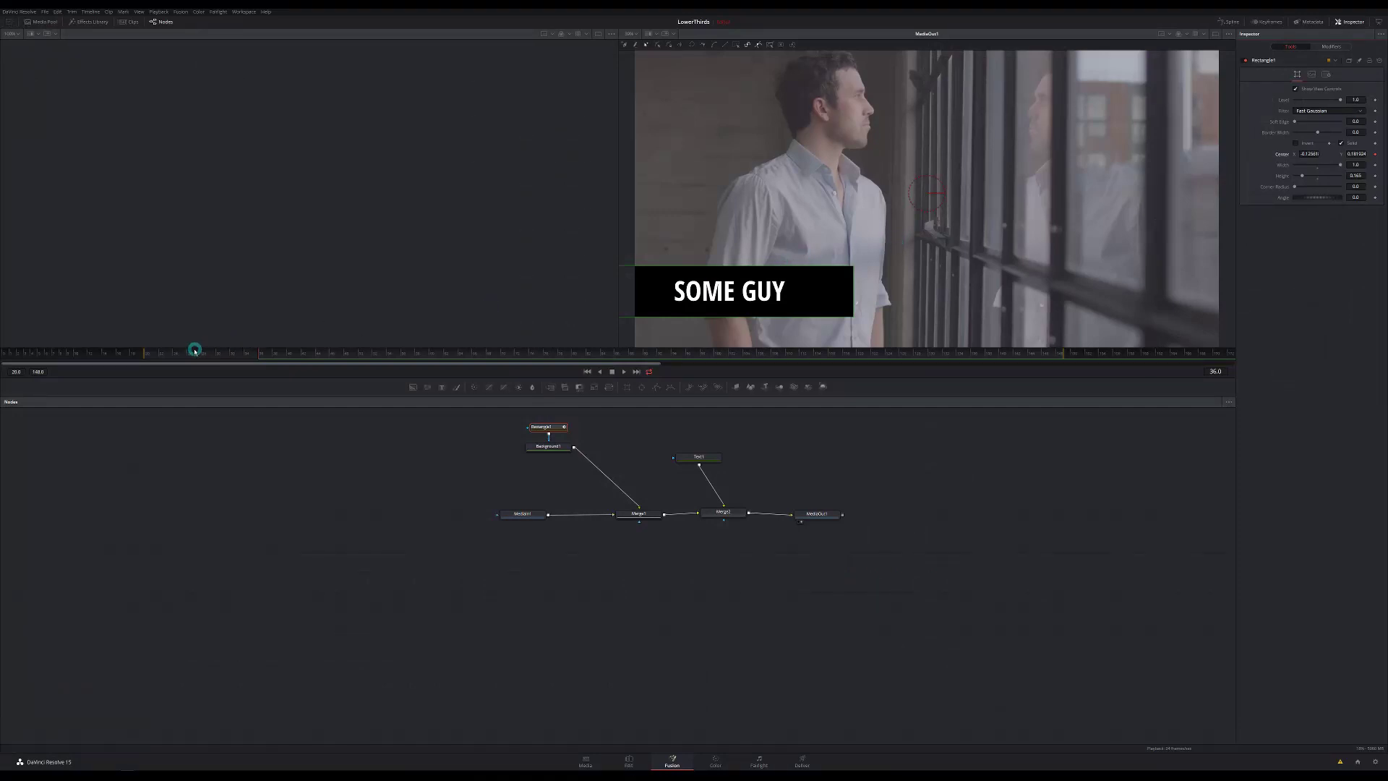
left_click_drag(195, 351, 145, 352)
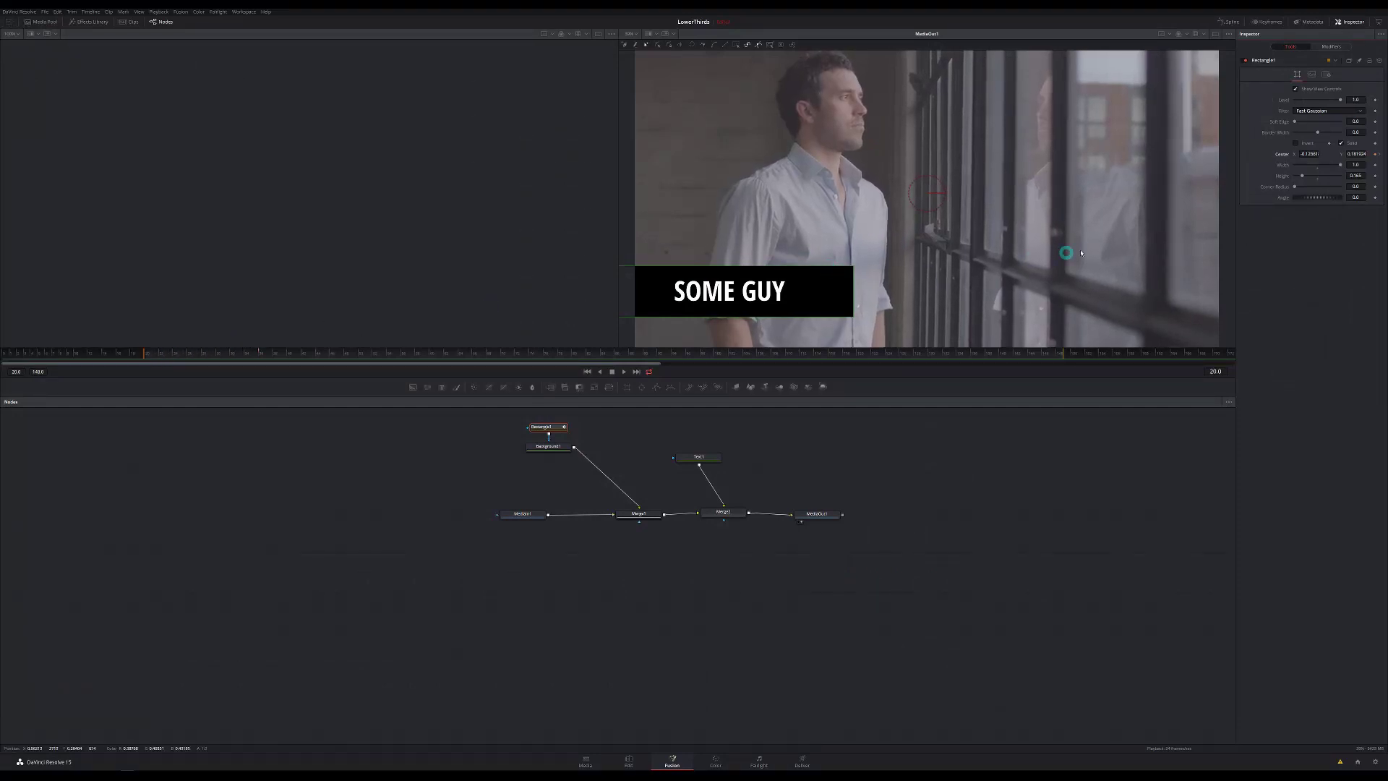
left_click_drag(1310, 154, 1177, 172)
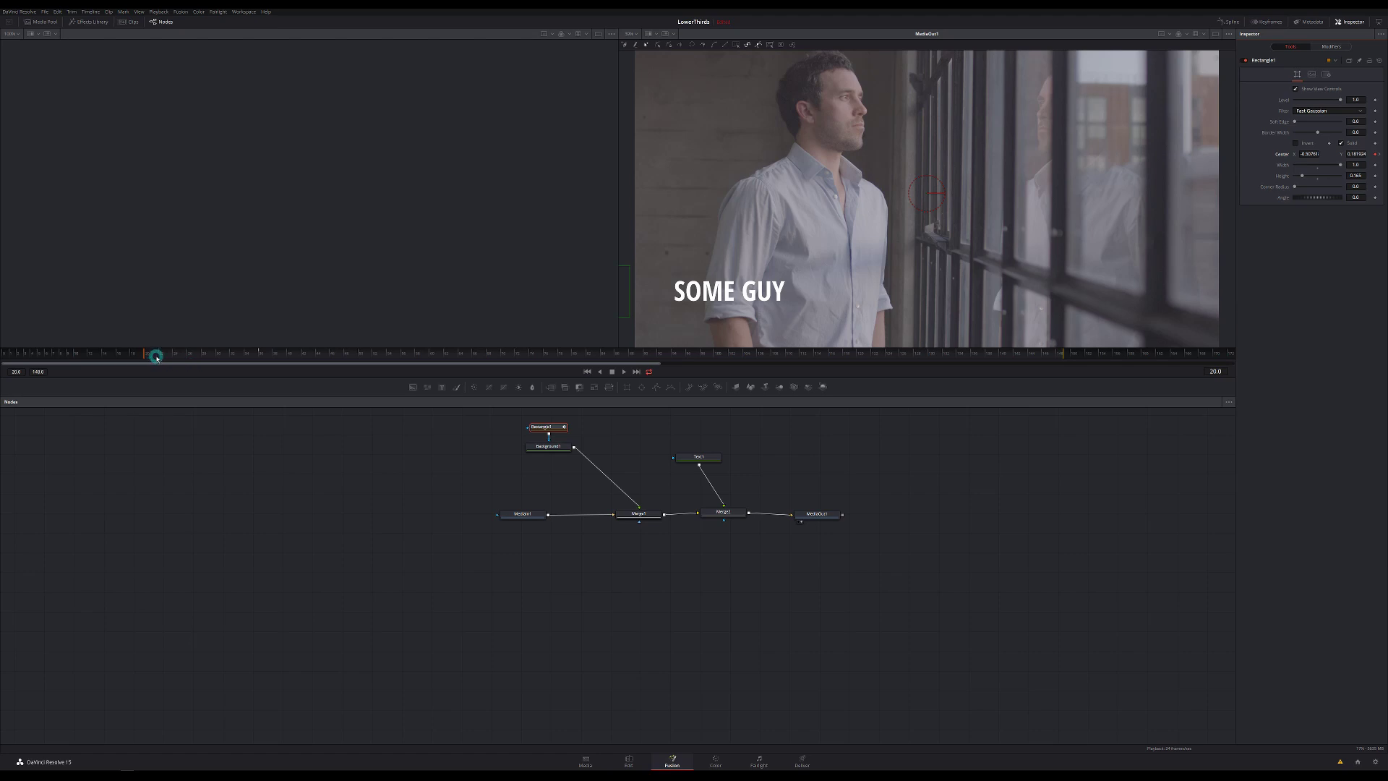
left_click_drag(156, 357, 261, 355)
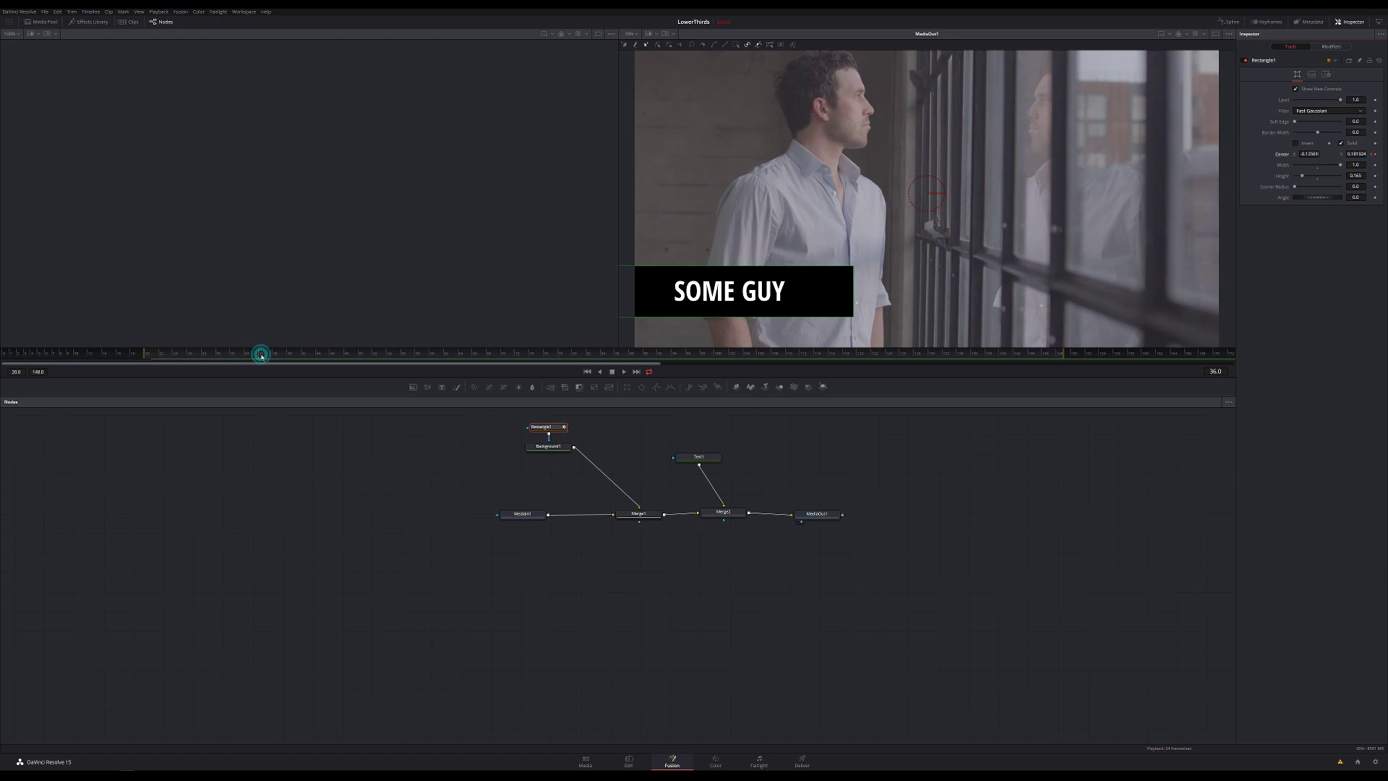
left_click(746, 344)
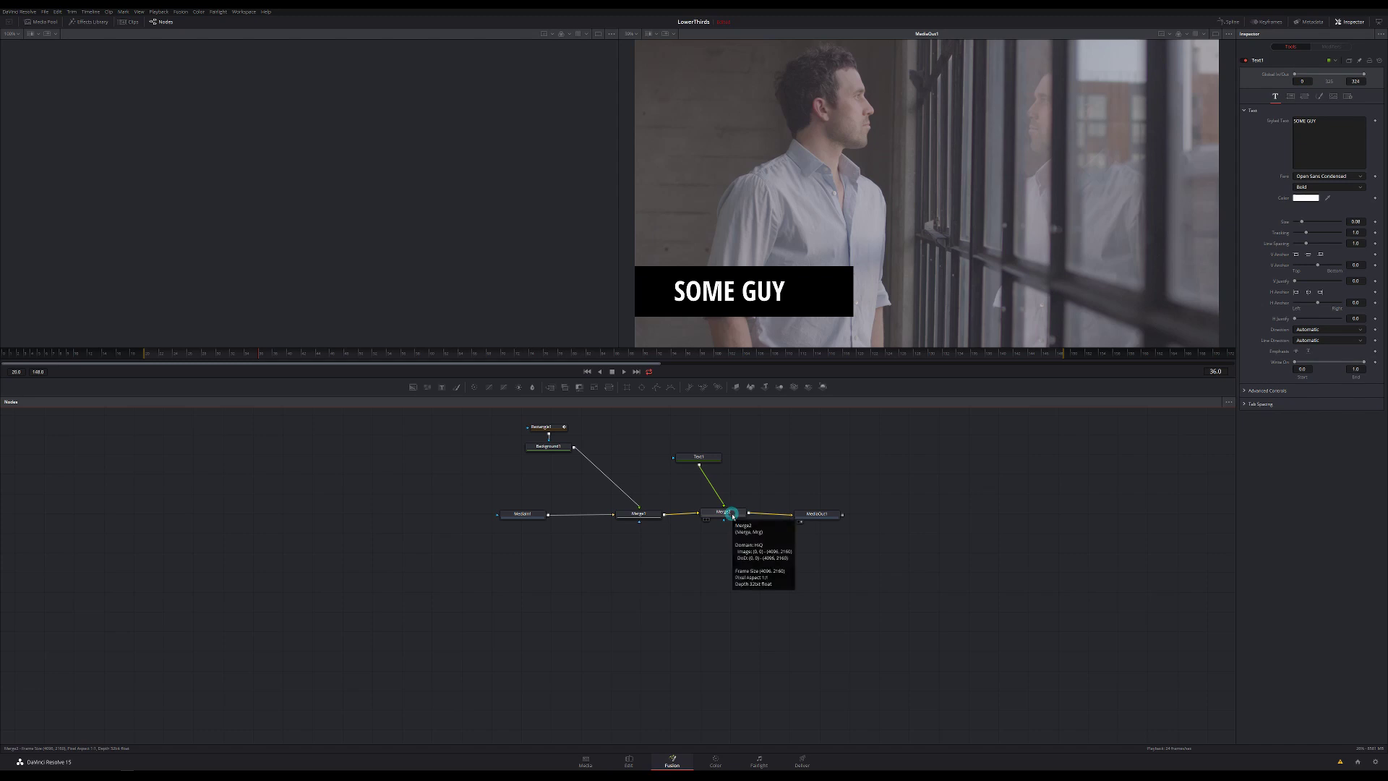
Keyframe Merge2 Blend at 0.0 on frame 36 and 1.0 on frame 46, then scrub back to check
left_click(734, 516)
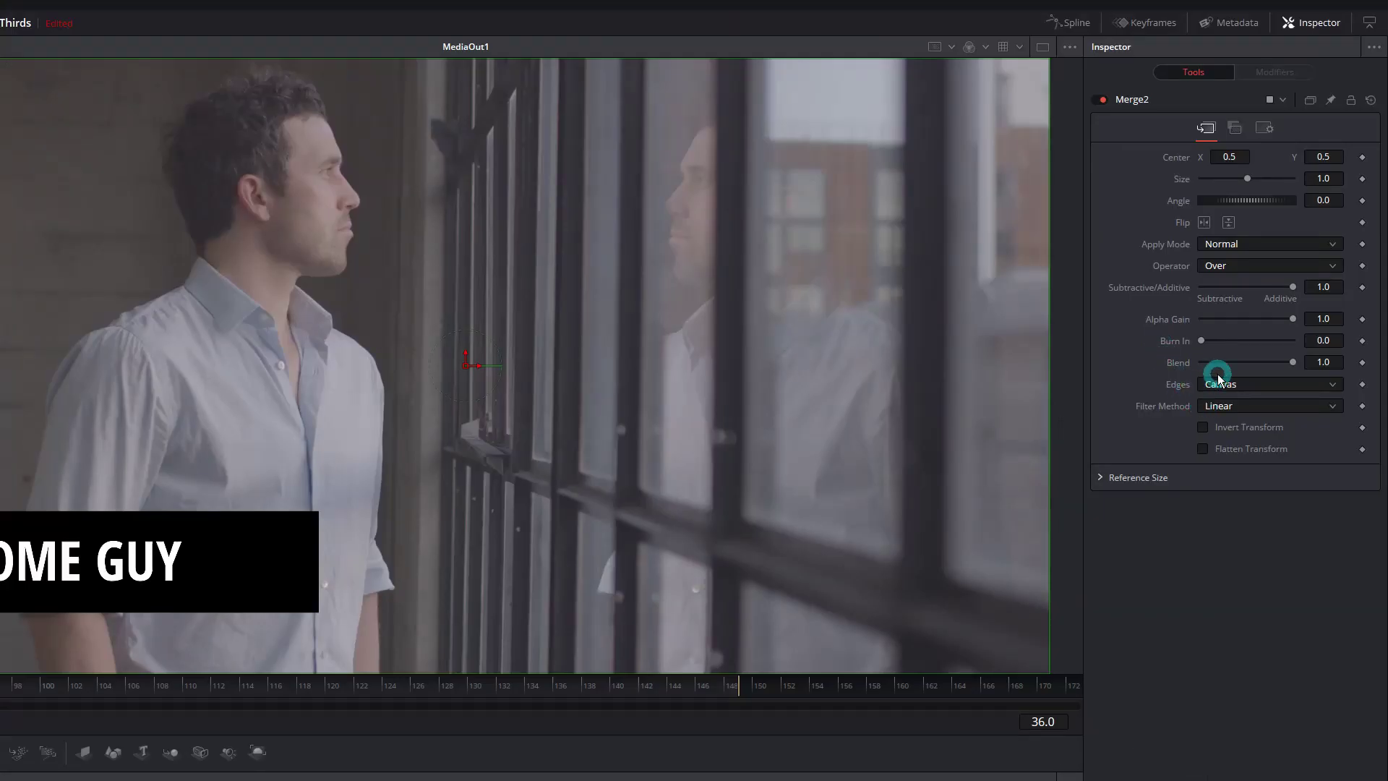
left_click(1363, 362)
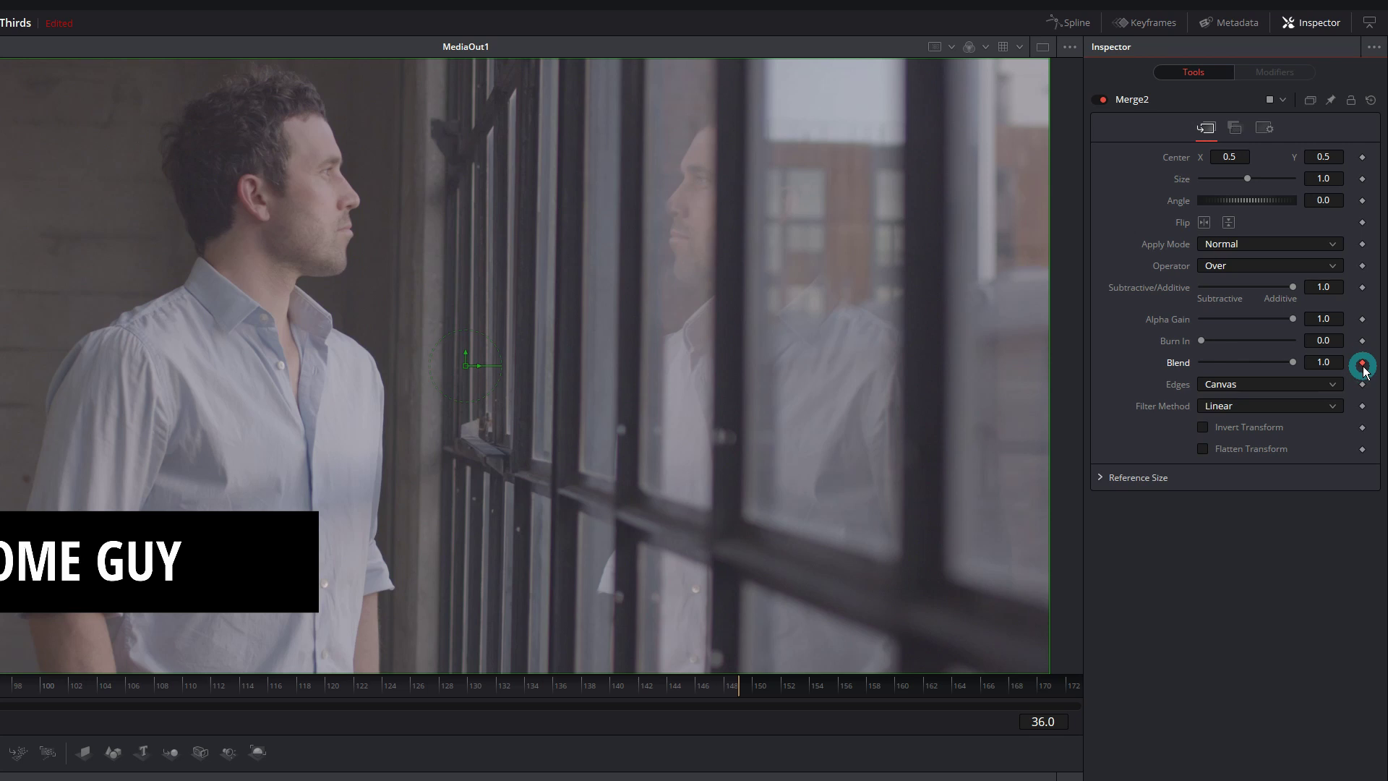
left_click_drag(1292, 362, 1193, 376)
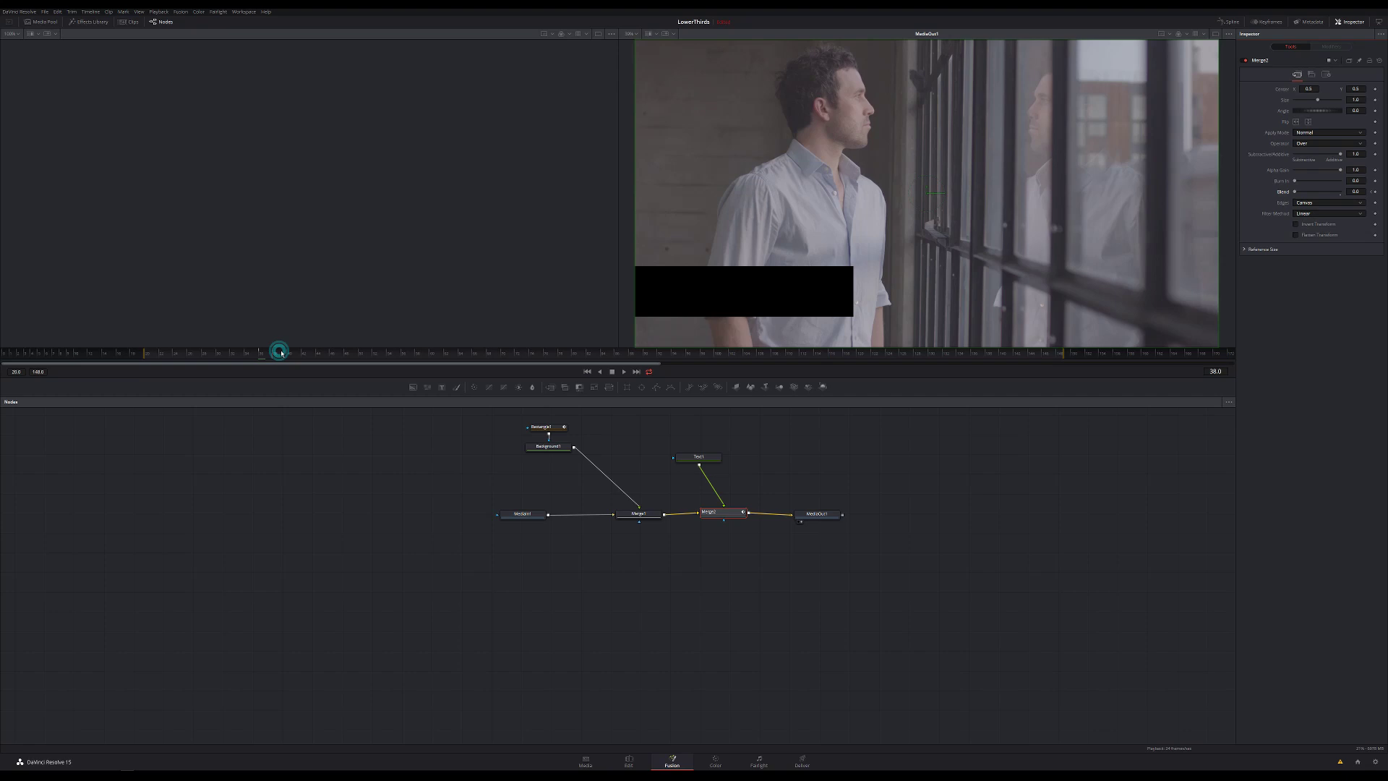
left_click_drag(0, 681, 0, 686)
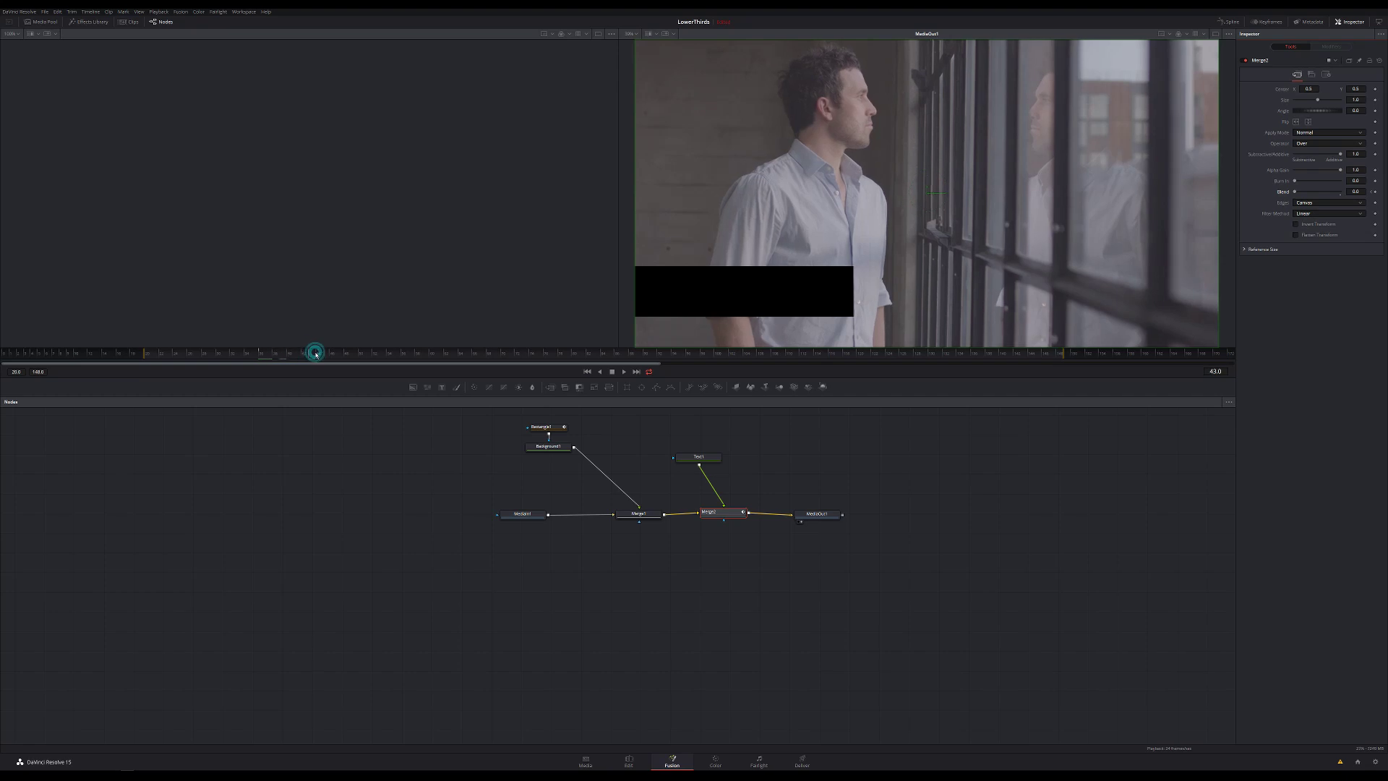
left_click_drag(316, 353, 332, 354)
left_click_drag(1293, 191, 1362, 196)
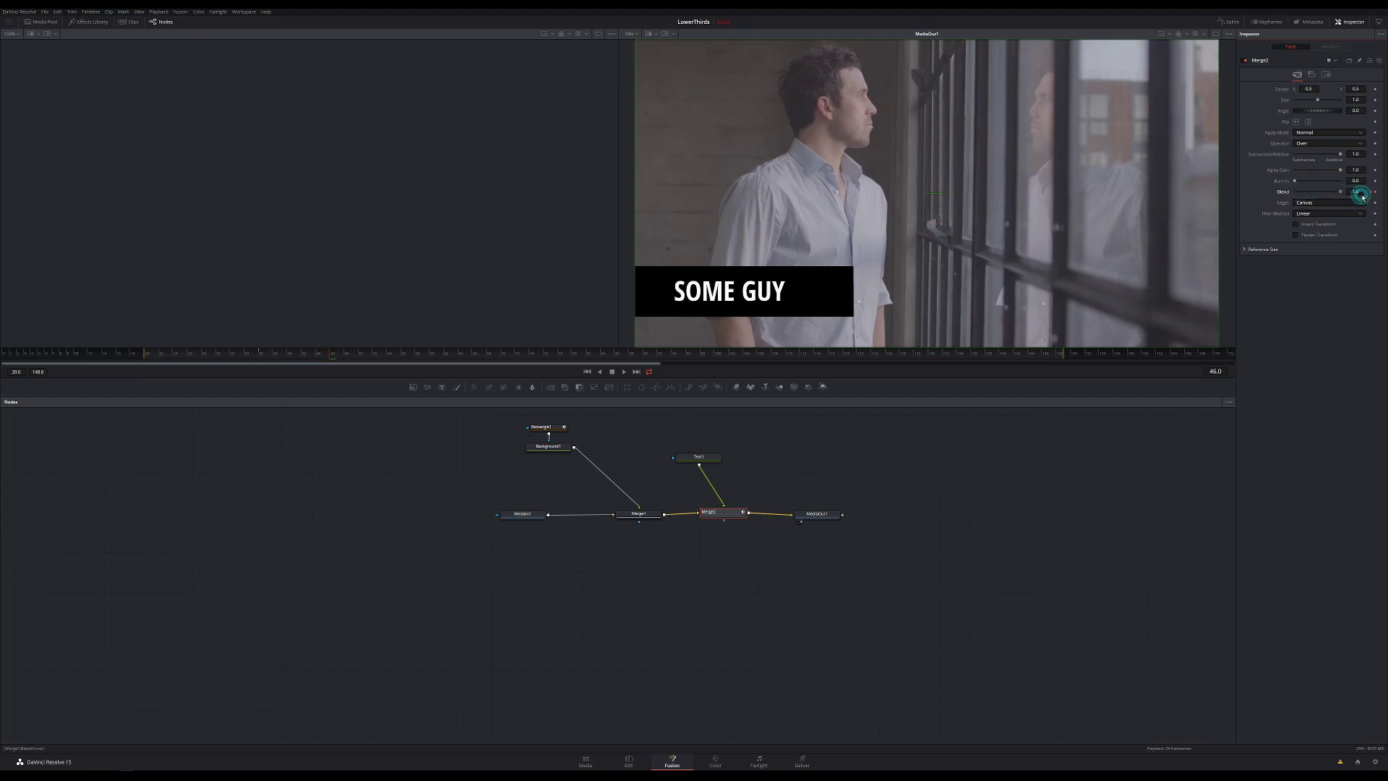
left_click_drag(264, 353, 156, 355)
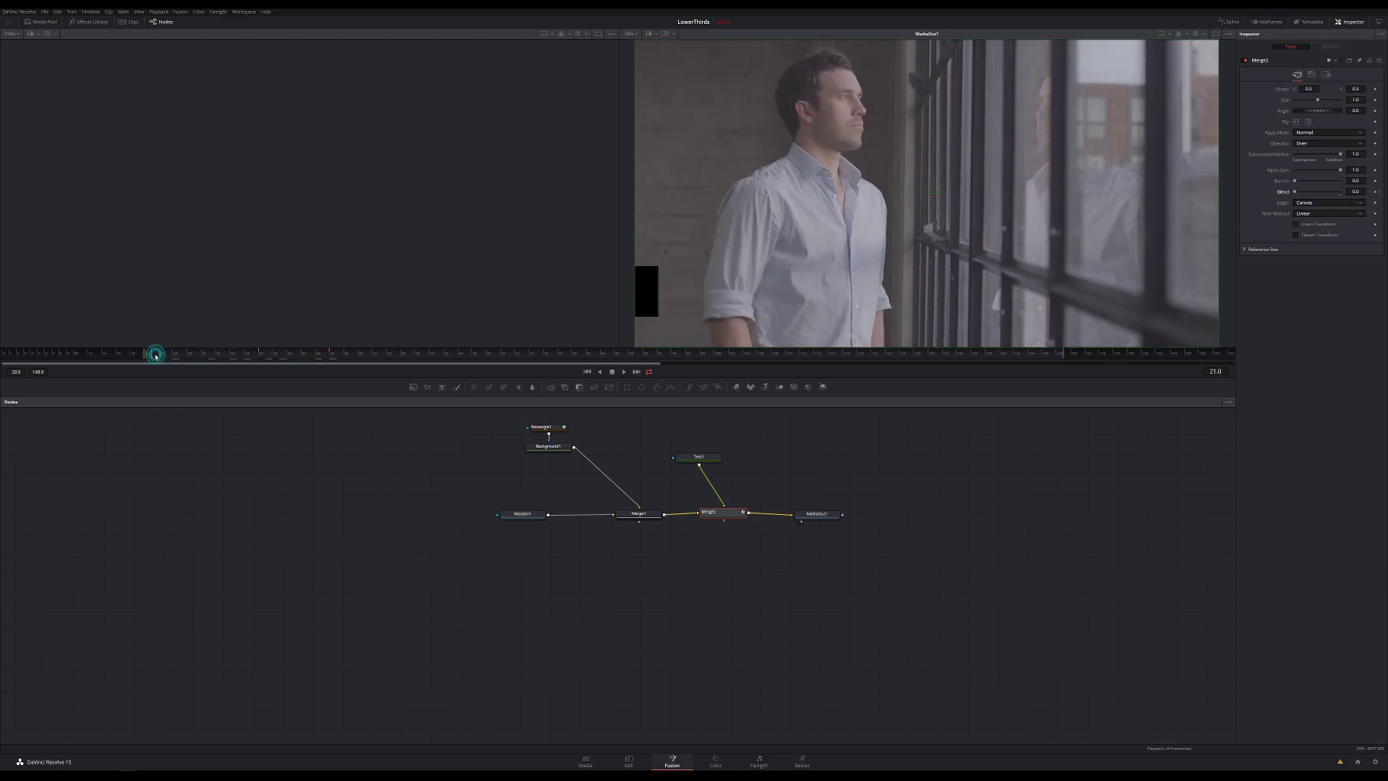
Play the animation back, then restart playback from its first frame
key("space")
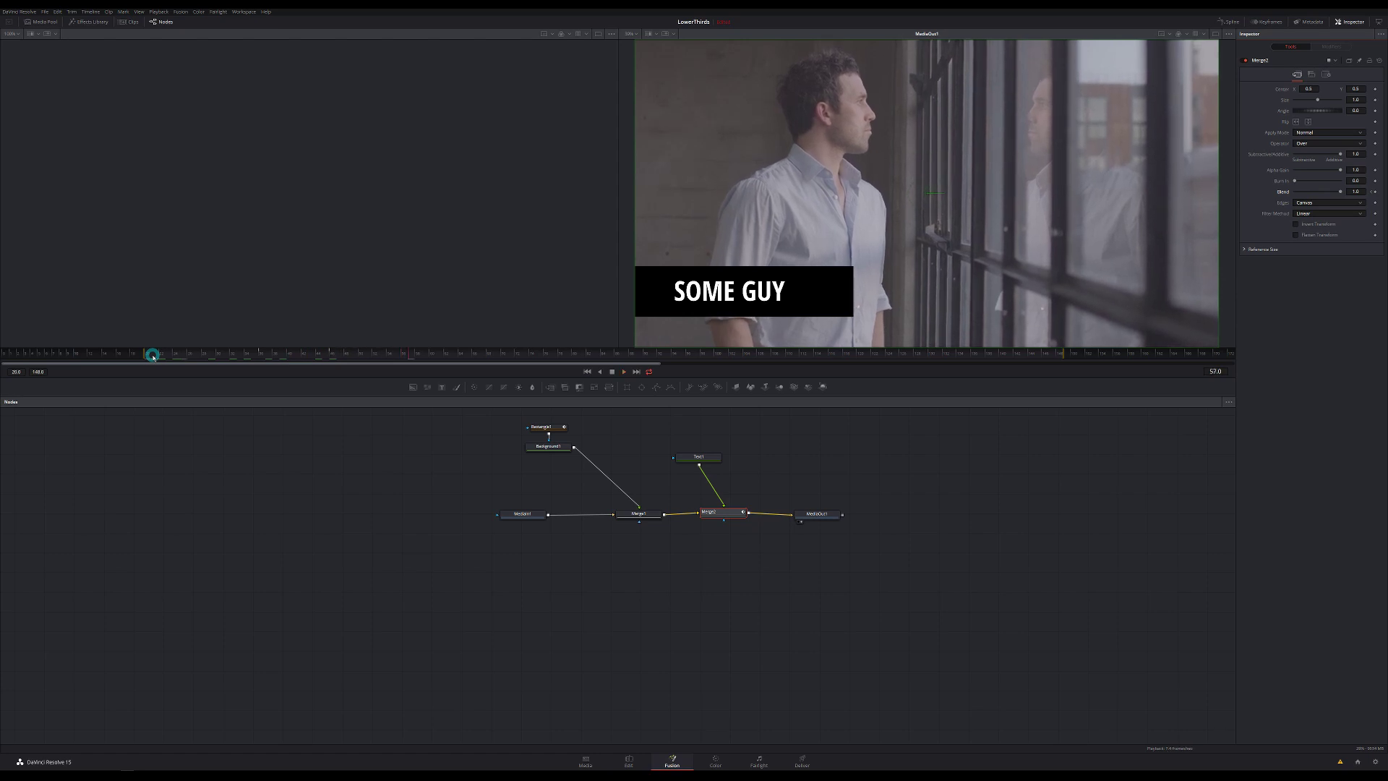
left_click(150, 355)
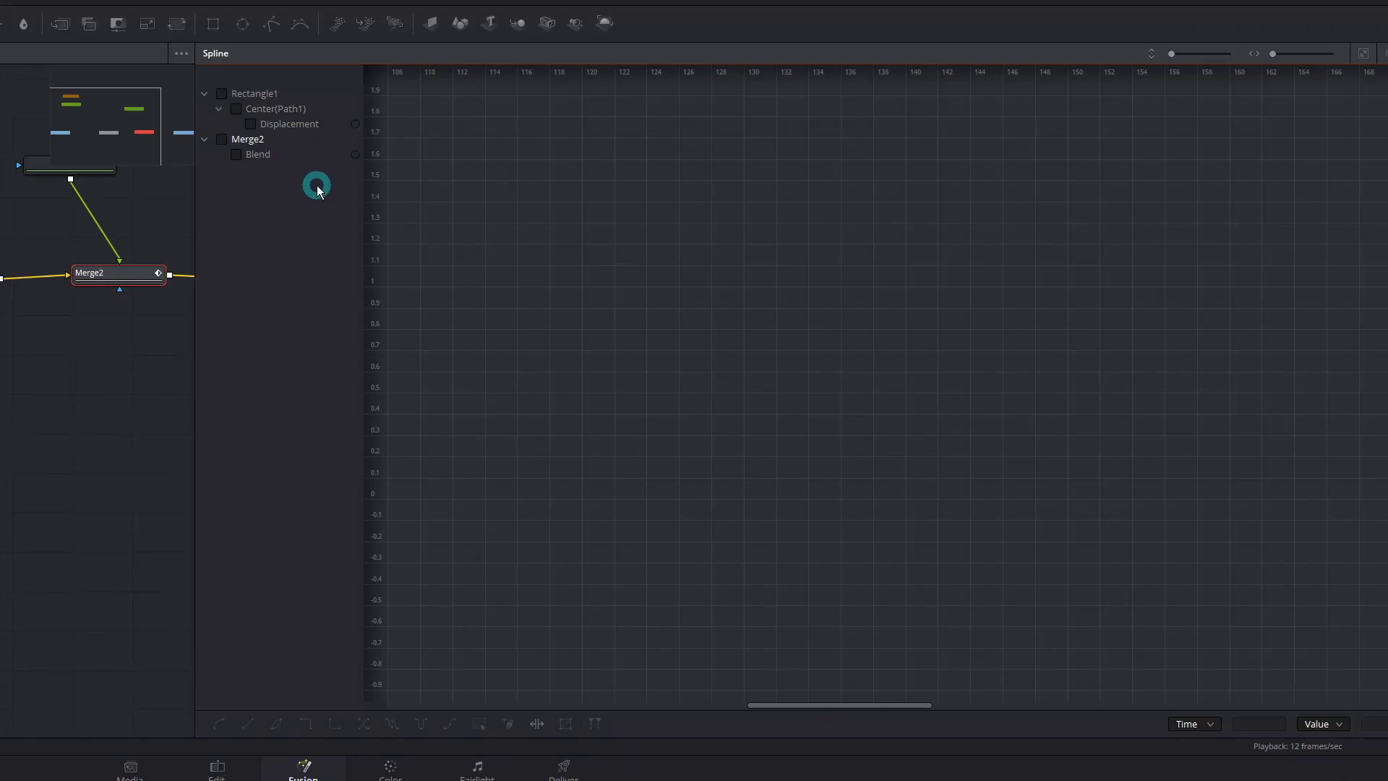
Display the Rectangle1 Displacement and Merge2 Blend curves, zoomed to fit the graph
left_click(251, 124)
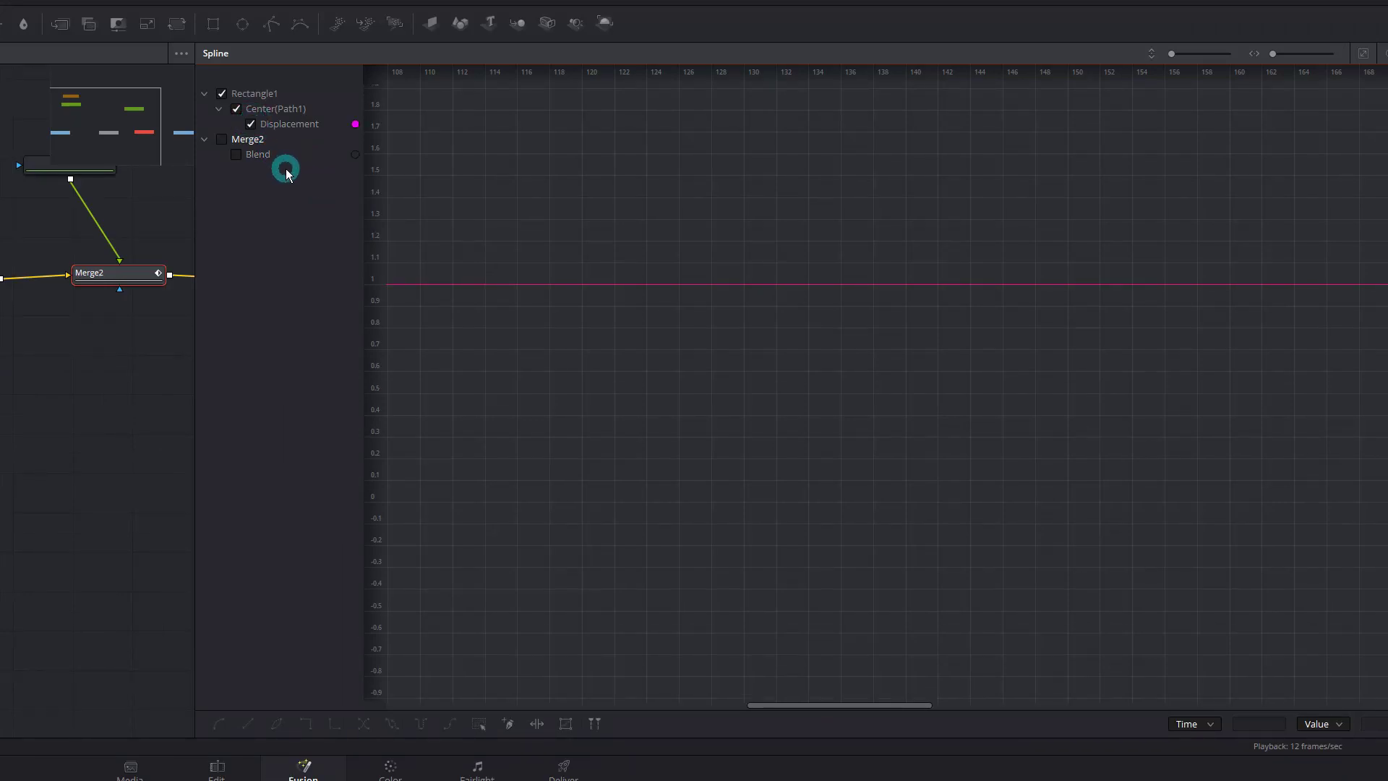
left_click(236, 154)
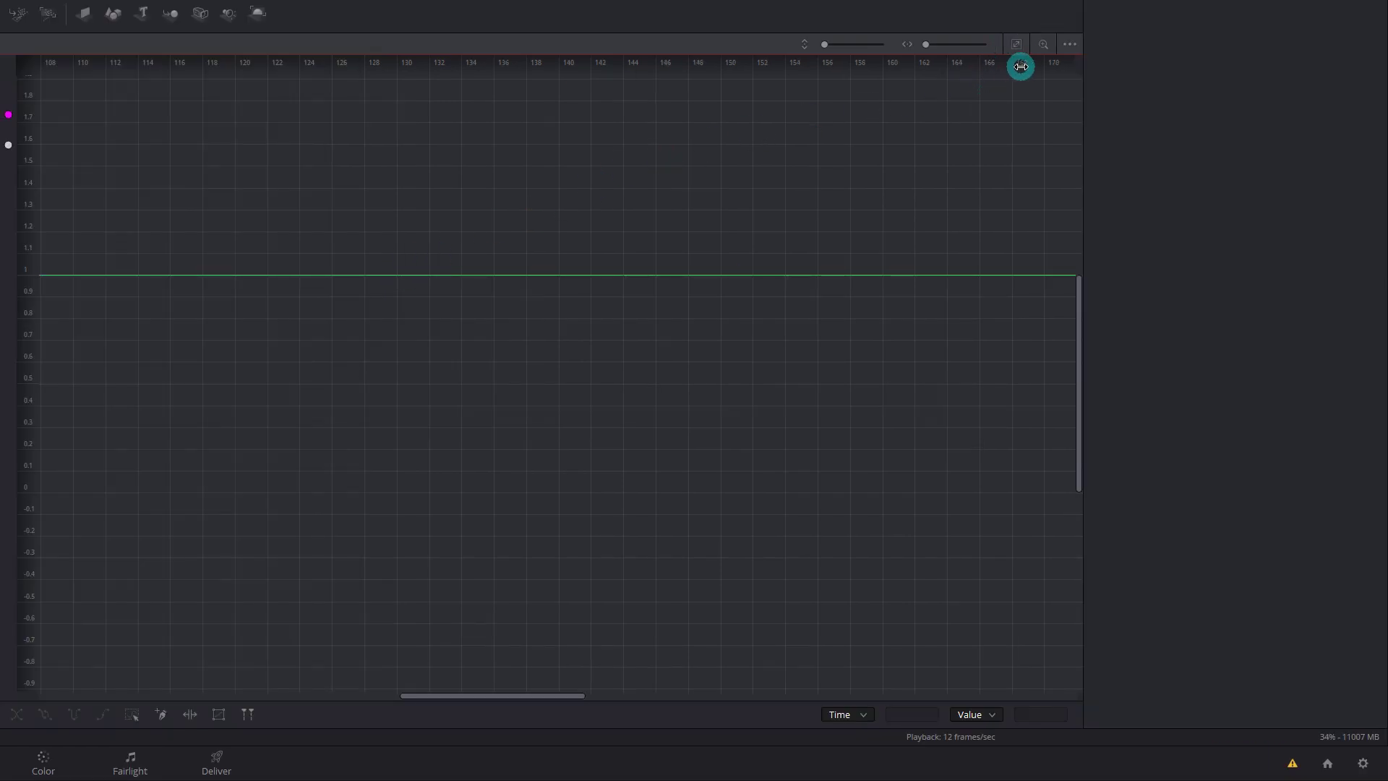
left_click(1016, 44)
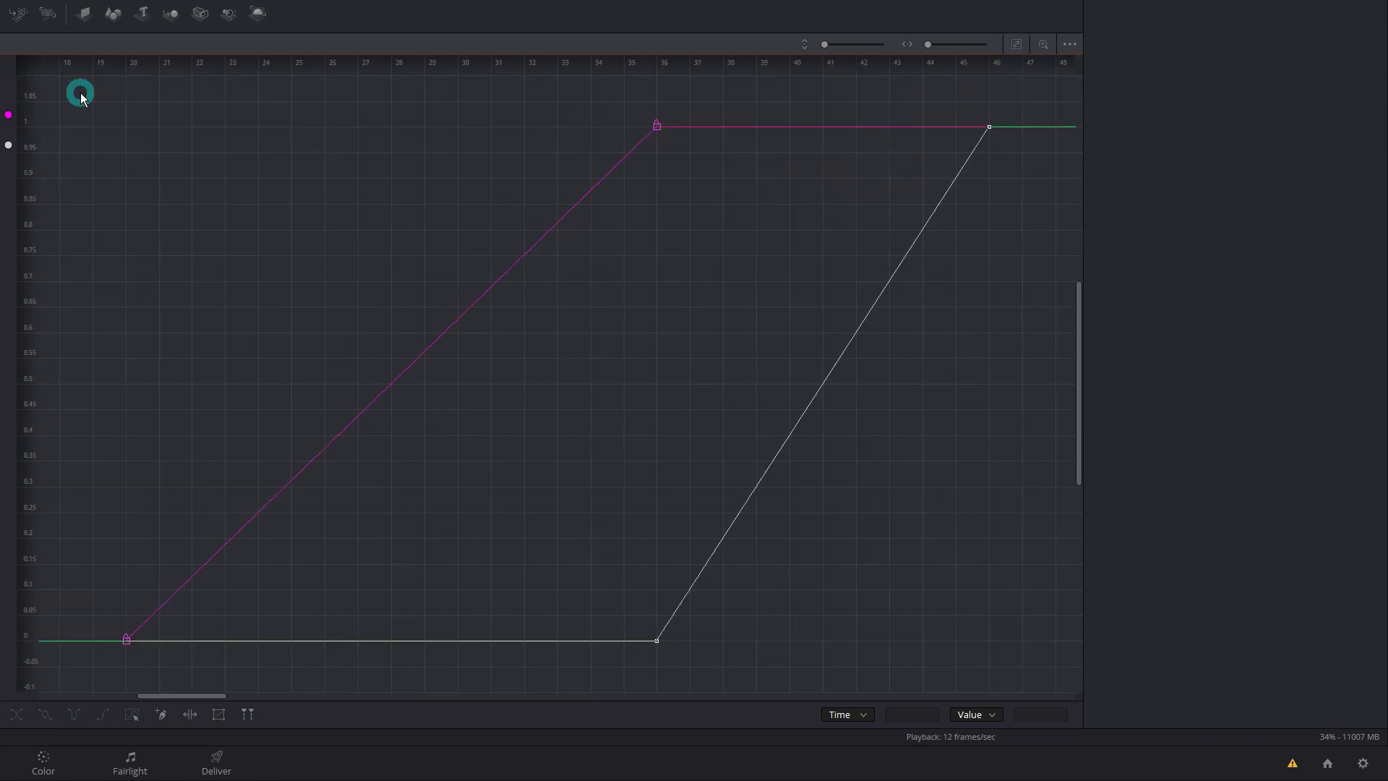
Select all keyframes on both curves and smooth them into eased S-curves
left_click_drag(80, 93, 1056, 663)
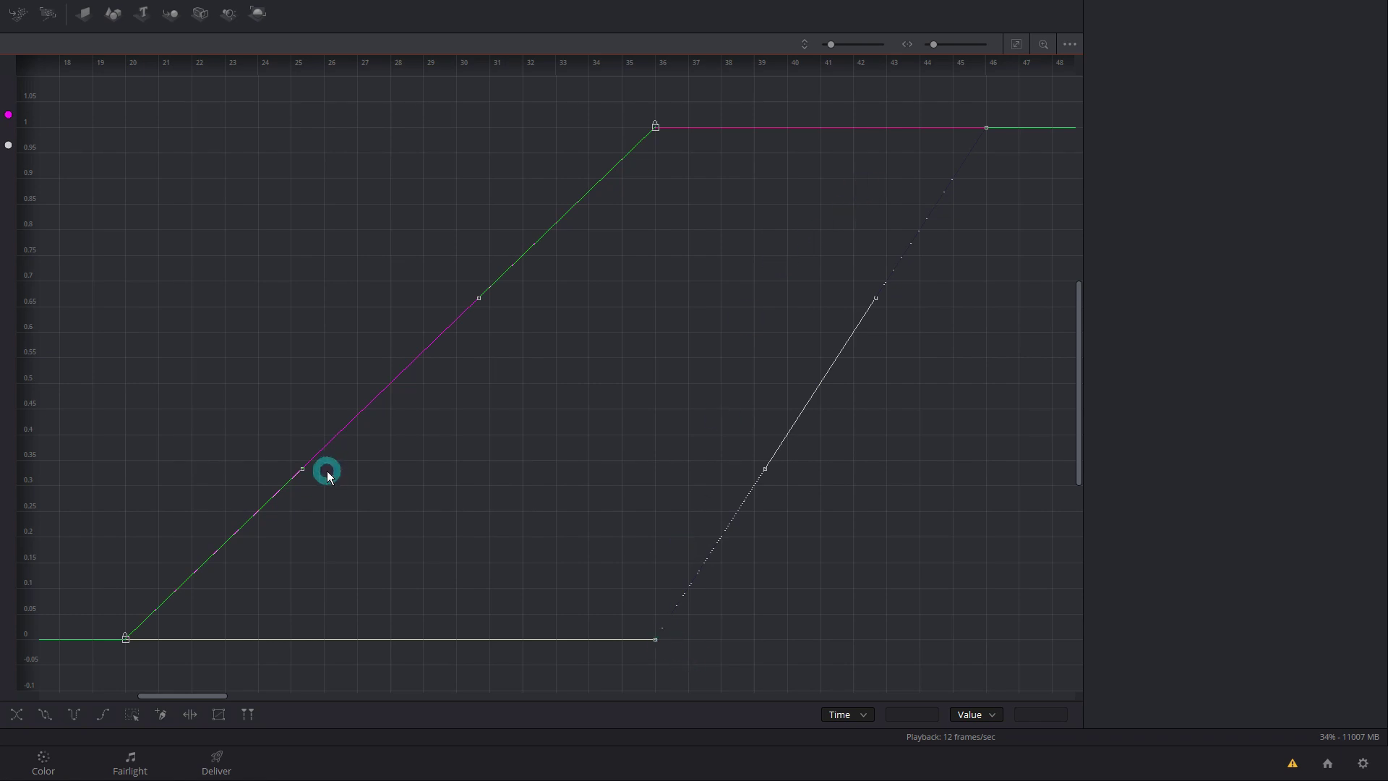
key("s")
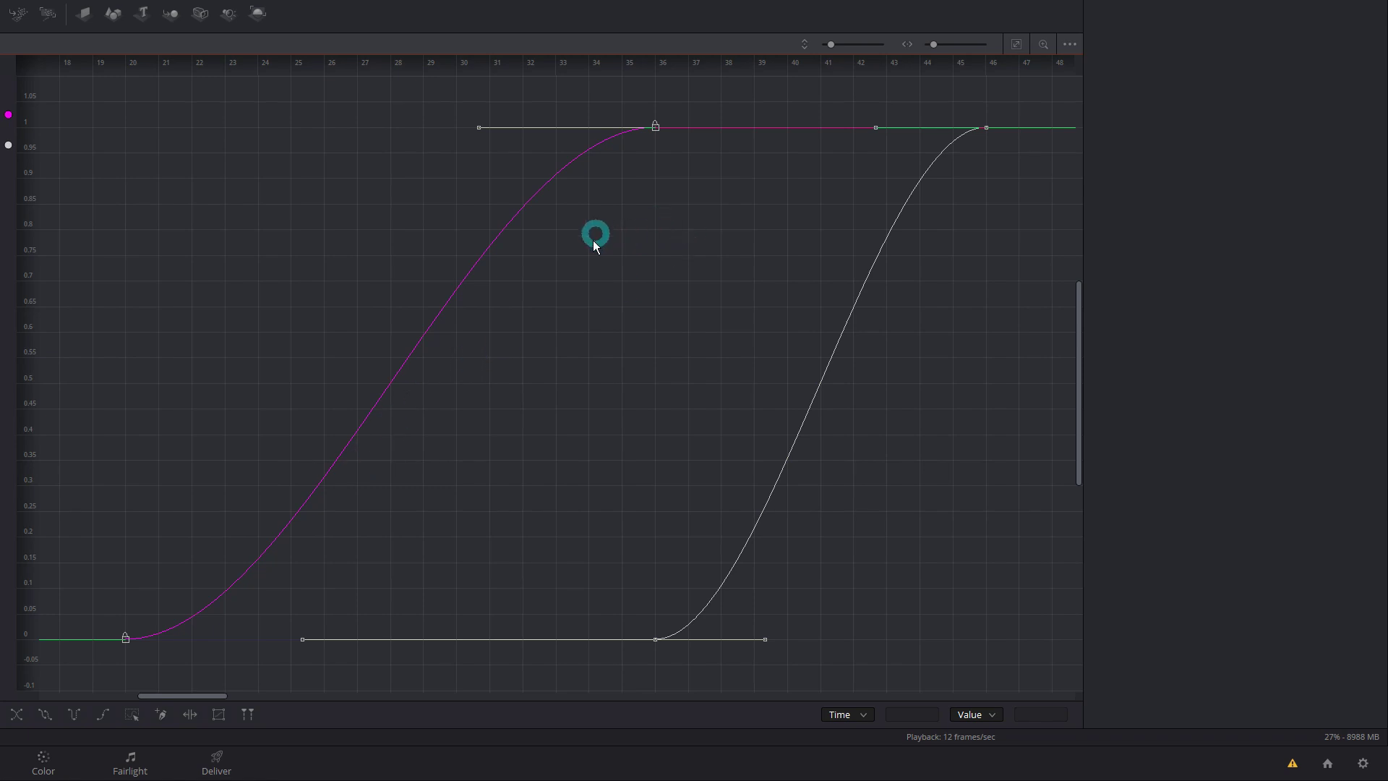
left_click(865, 137)
left_click(708, 191)
left_click(583, 187)
left_click(734, 148)
left_click(765, 289)
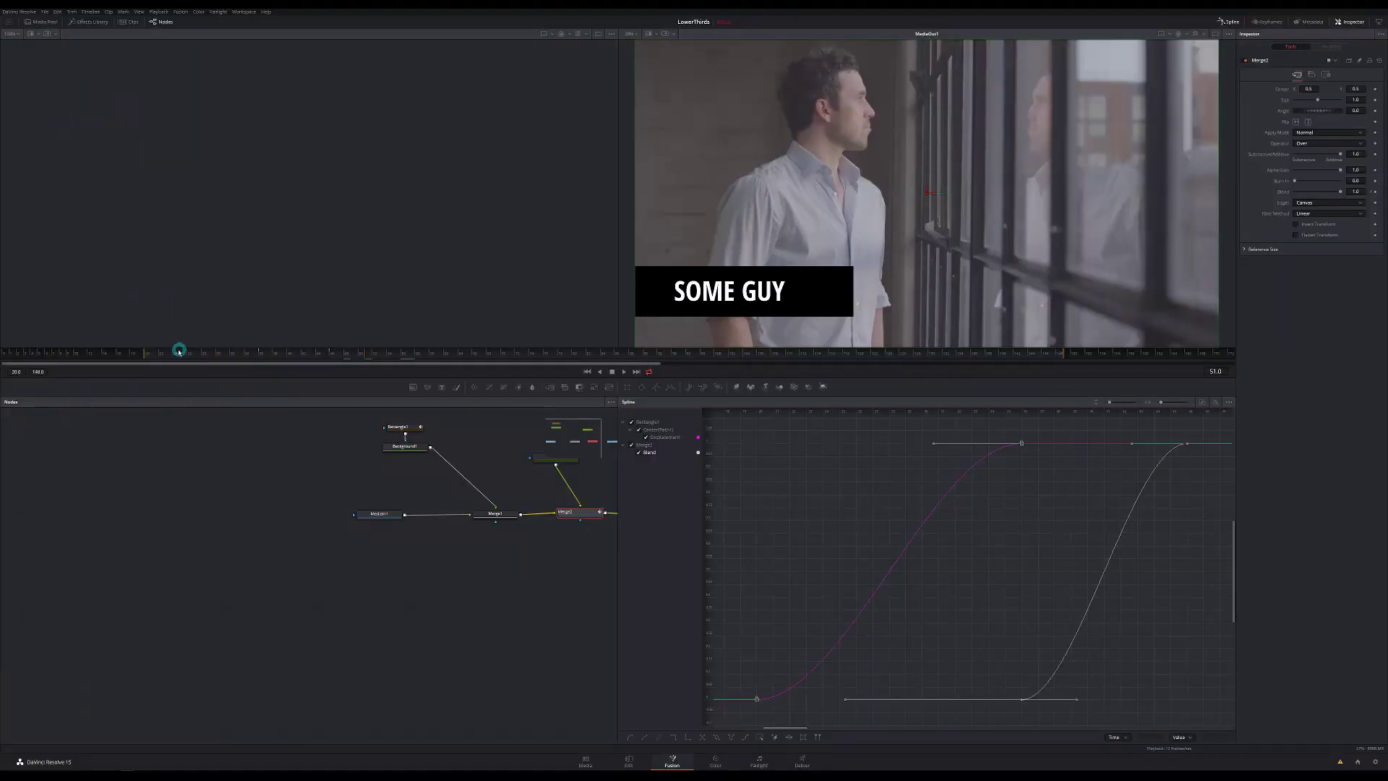
Play the eased animation from frame 20, then return to the Edit page timeline
left_click(149, 353)
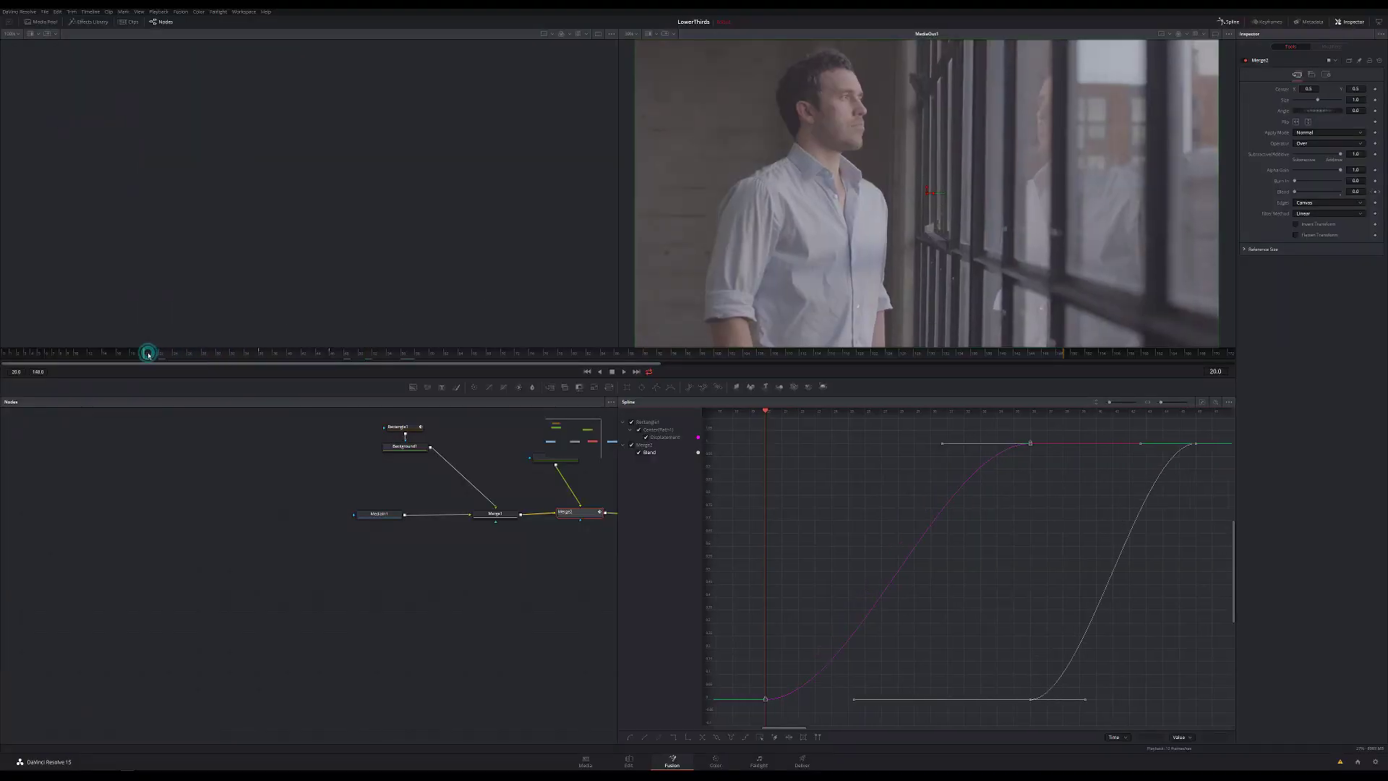
key("space")
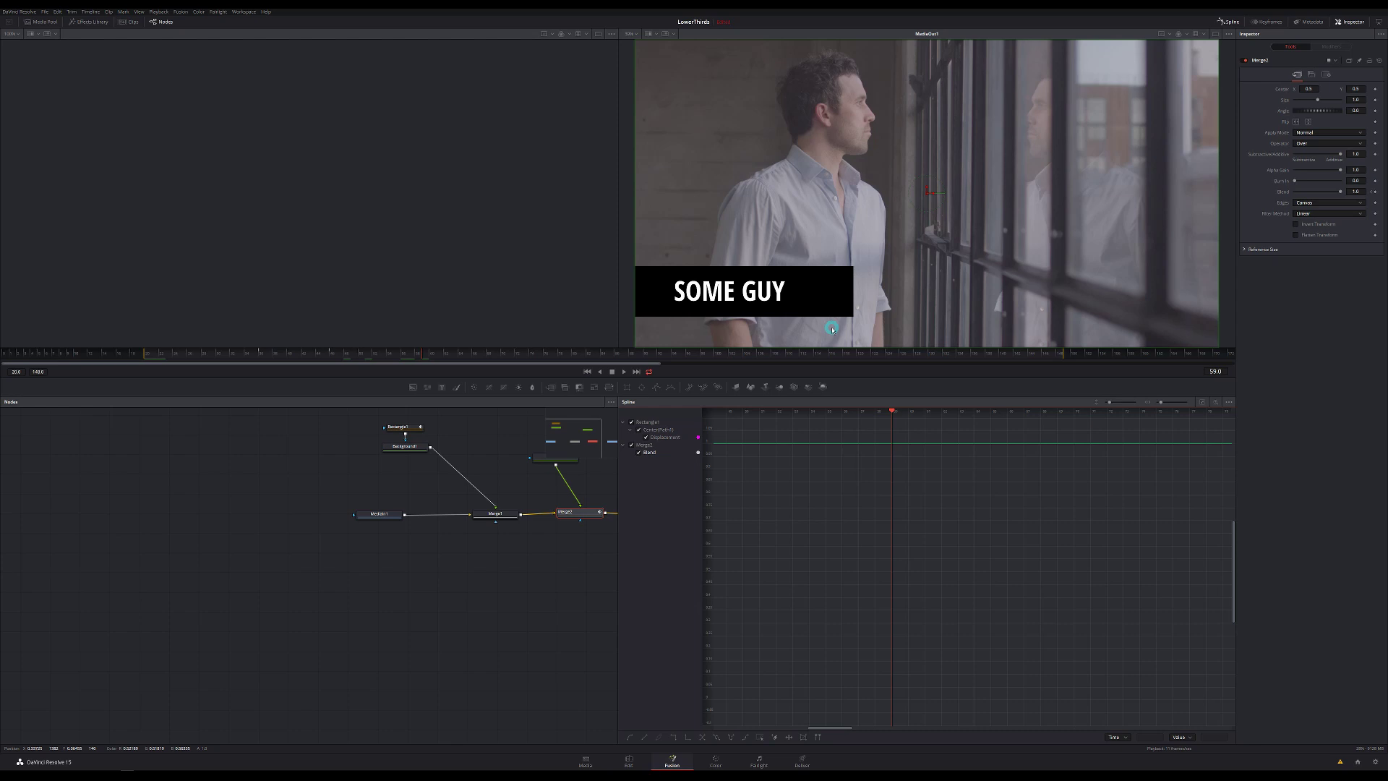
left_click(633, 759)
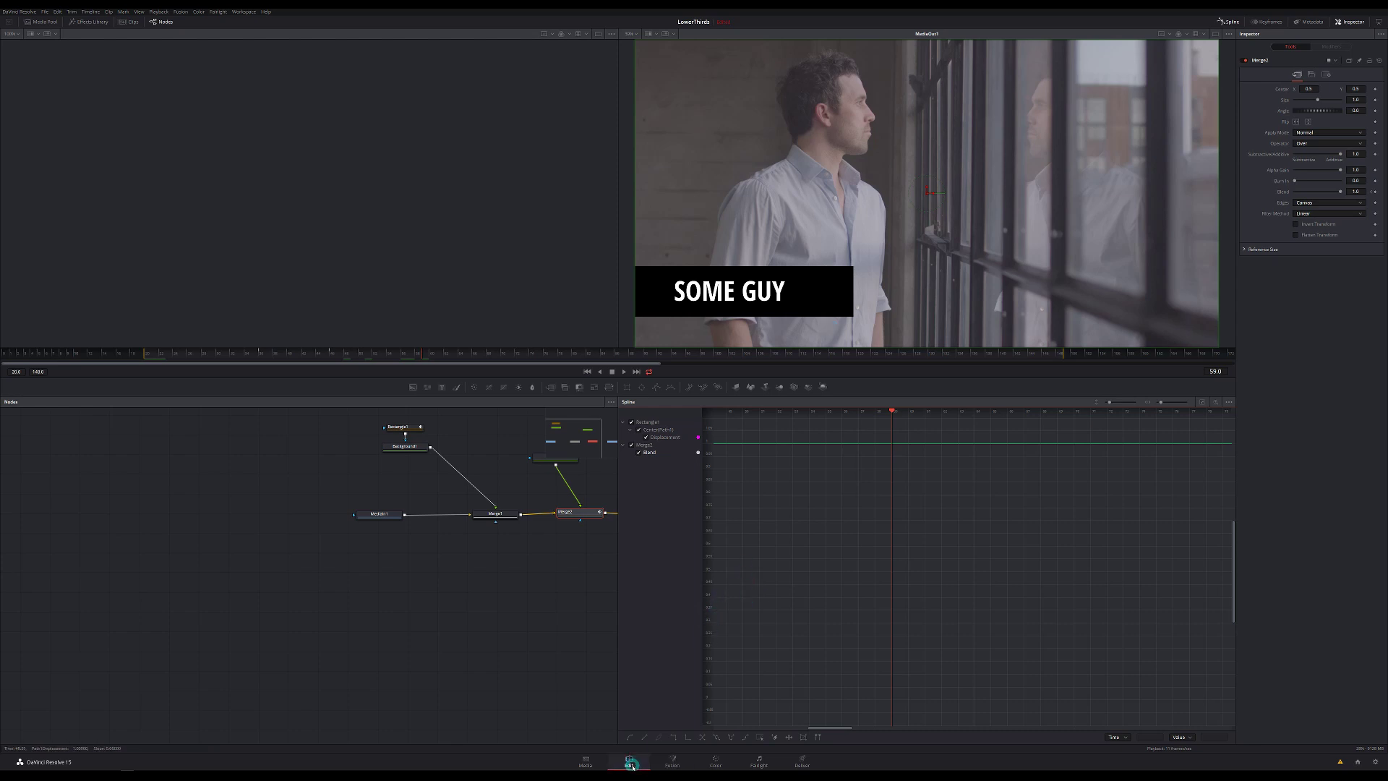